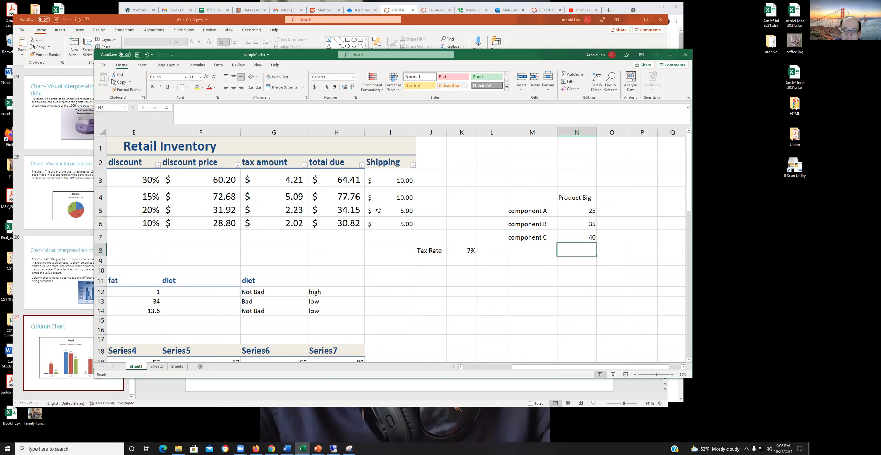
# Step: Insert the recommended pie chart from the Product Big heading and its three component values in N4:N7
pyautogui.click(562, 283)
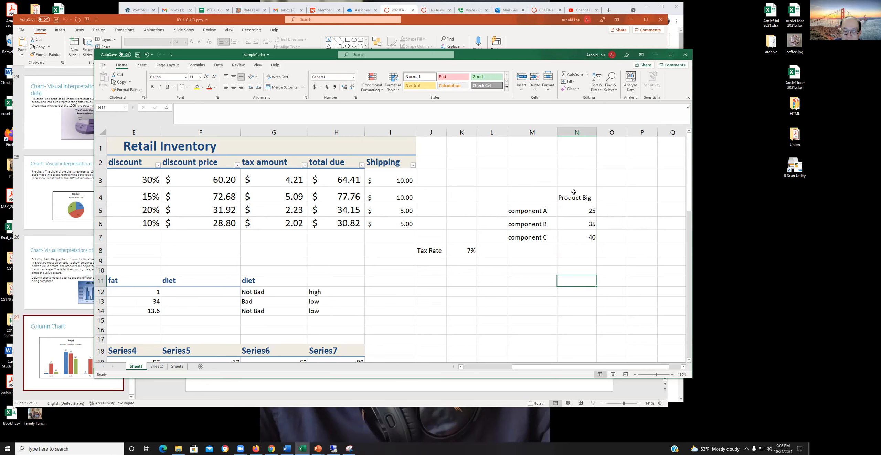
pyautogui.moveTo(573, 192); pyautogui.dragTo(577, 239)
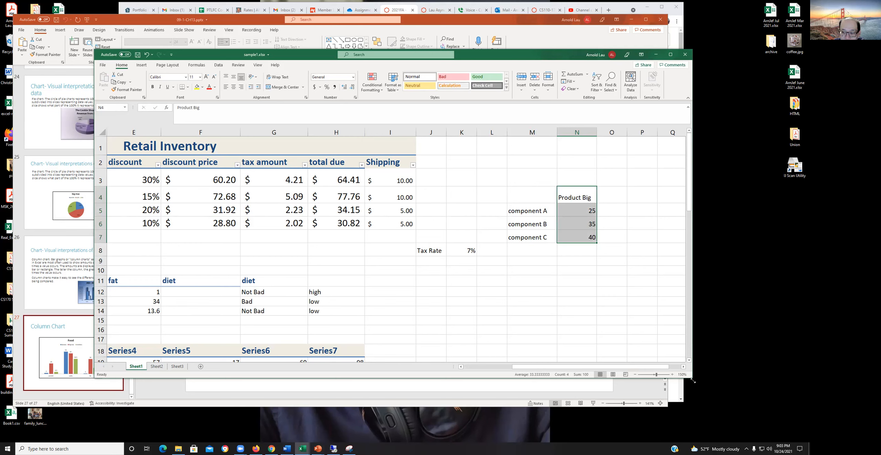
pyautogui.moveTo(693, 381); pyautogui.dragTo(715, 399)
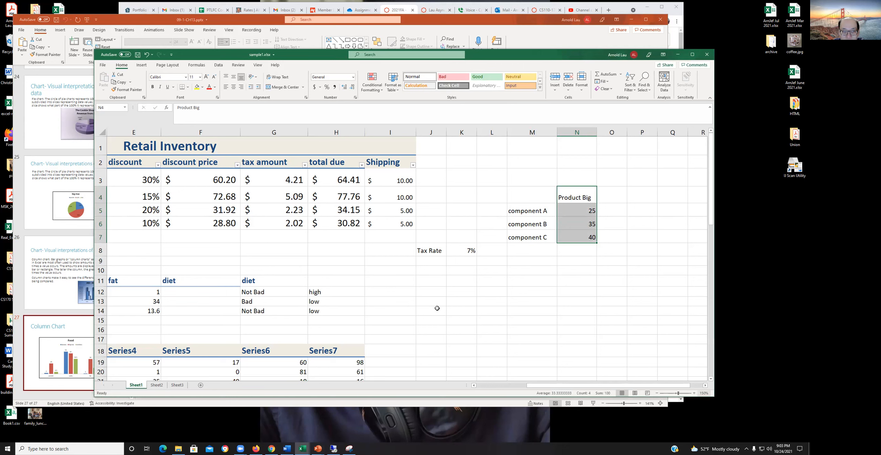
pyautogui.click(140, 65)
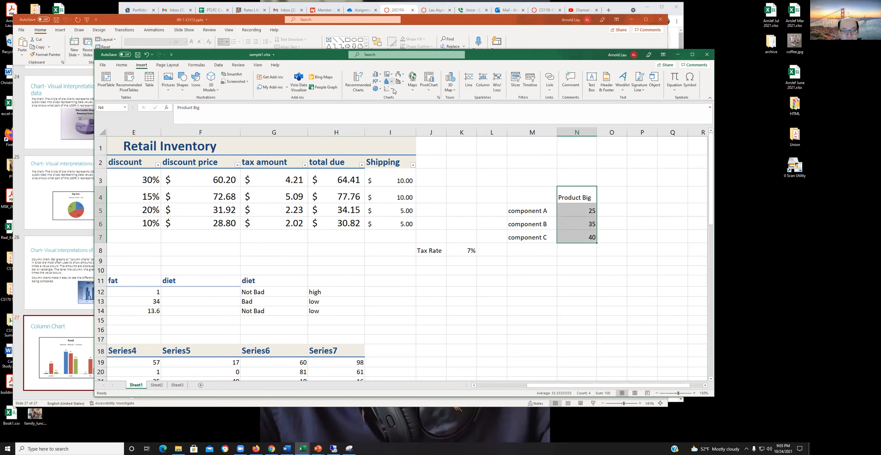
pyautogui.click(357, 82)
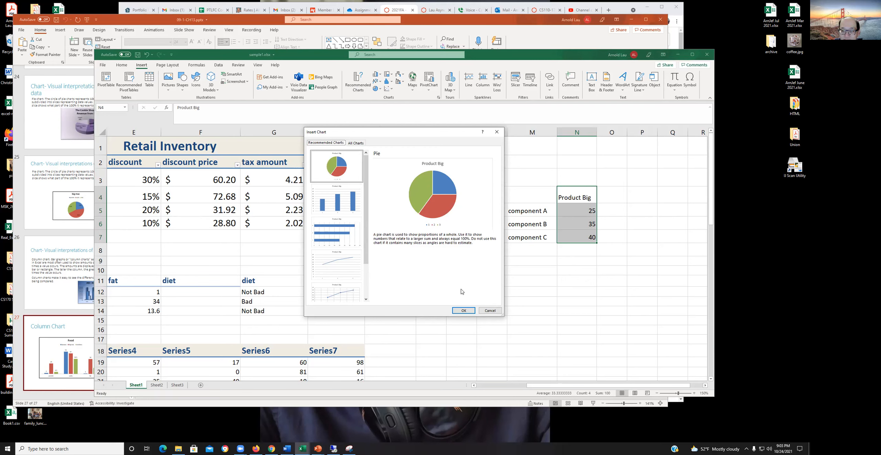
pyautogui.click(468, 311)
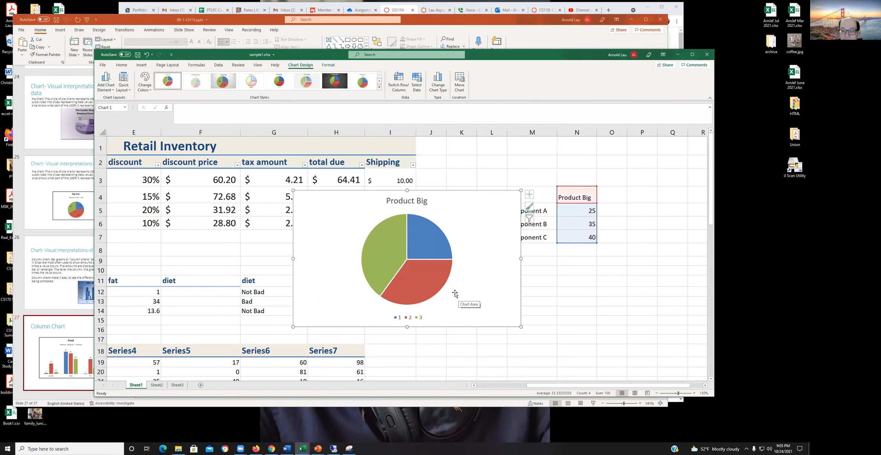
# Step: Move the pie chart below the Product Big data and apply the chart style with a top legend and percentage labels
pyautogui.moveTo(454, 209)
pyautogui.mouseDown()
pyautogui.moveTo(531, 258)
pyautogui.moveTo(593, 274)
pyautogui.mouseUp()
pyautogui.scroll(-3, 665, 281)
pyautogui.scroll(2, 654, 276)
pyautogui.scroll(1, 654, 277)
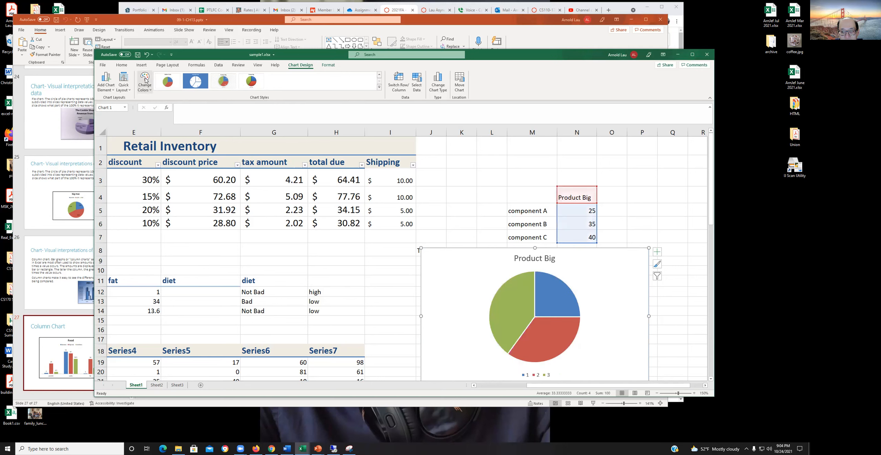
pyautogui.click(379, 75)
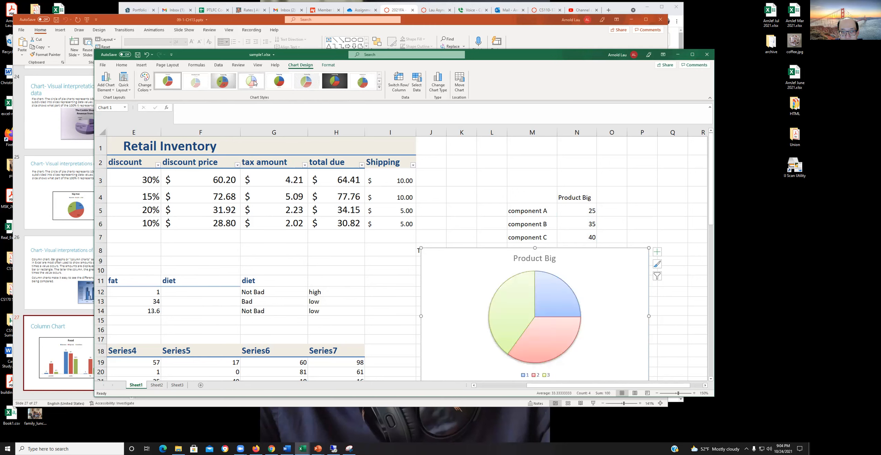
pyautogui.click(361, 86)
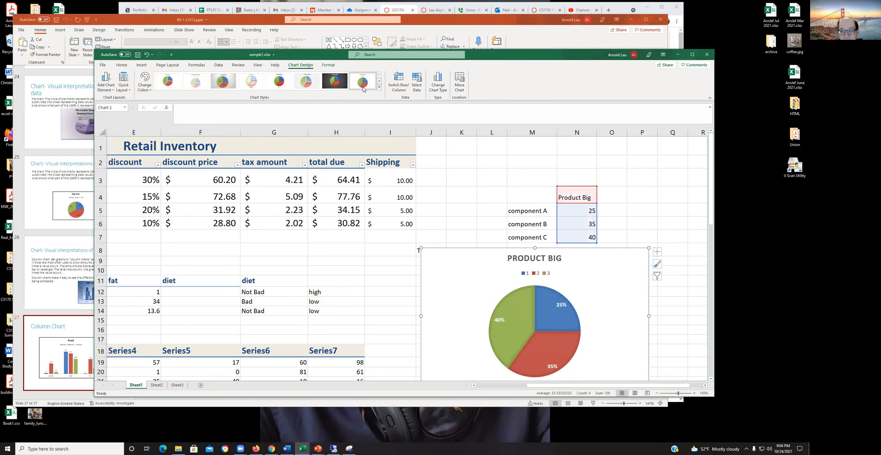
# Step: Shorten the pie chart's title to "BIG" by deleting the word "PRODUCT"
pyautogui.scroll(-2, 585, 172)
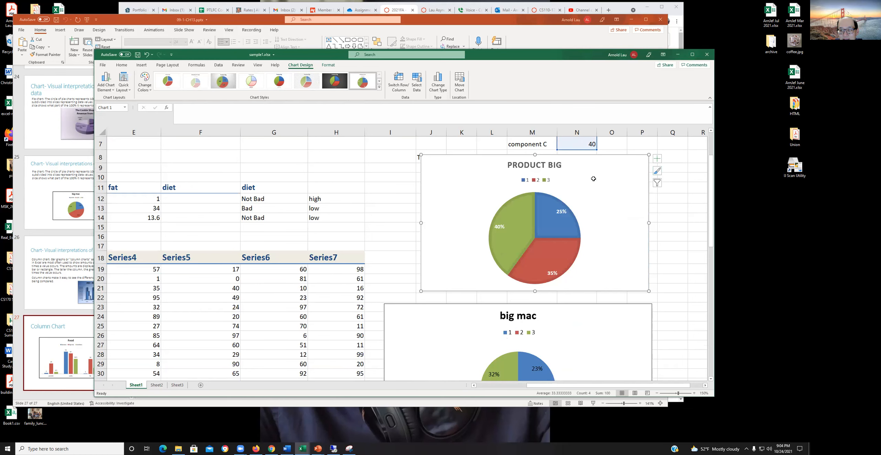
pyautogui.scroll(1, 592, 182)
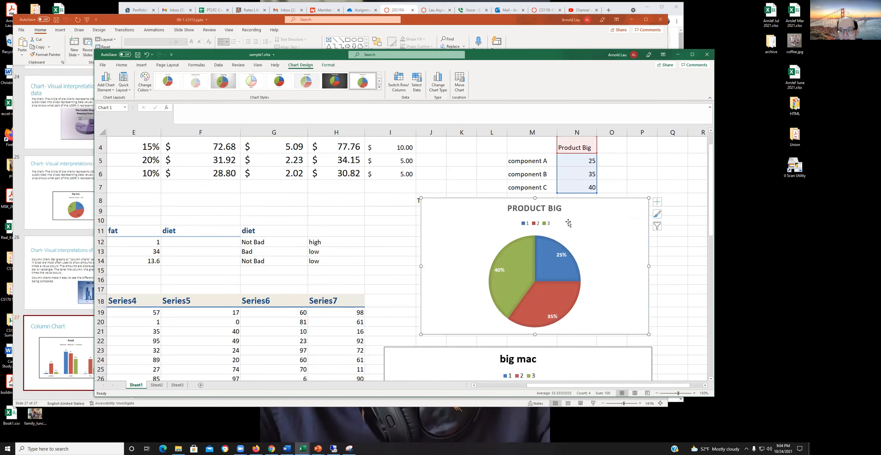
pyautogui.click(543, 208)
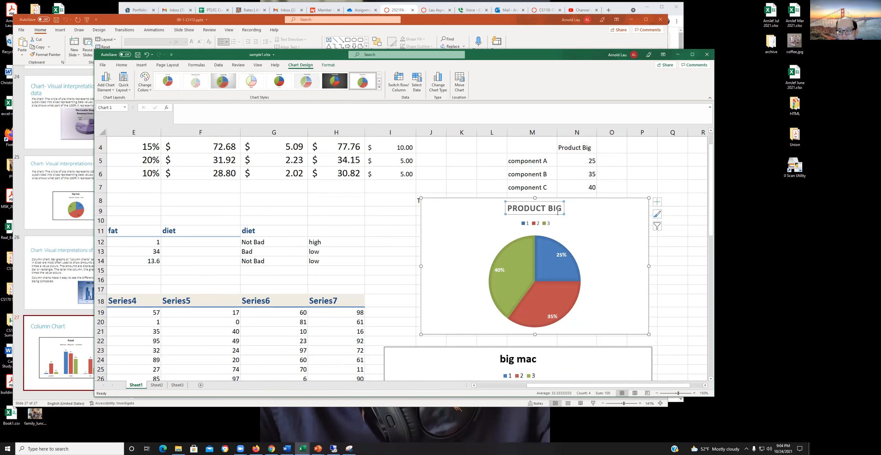
pyautogui.click(556, 209)
pyautogui.press('BackSpace')
pyautogui.press('BackSpace')
pyautogui.press('BackSpace')
pyautogui.press('BackSpace')
pyautogui.press('BackSpace')
pyautogui.press('BackSpace')
pyautogui.press('BackSpace')
pyautogui.press('BackSpace')
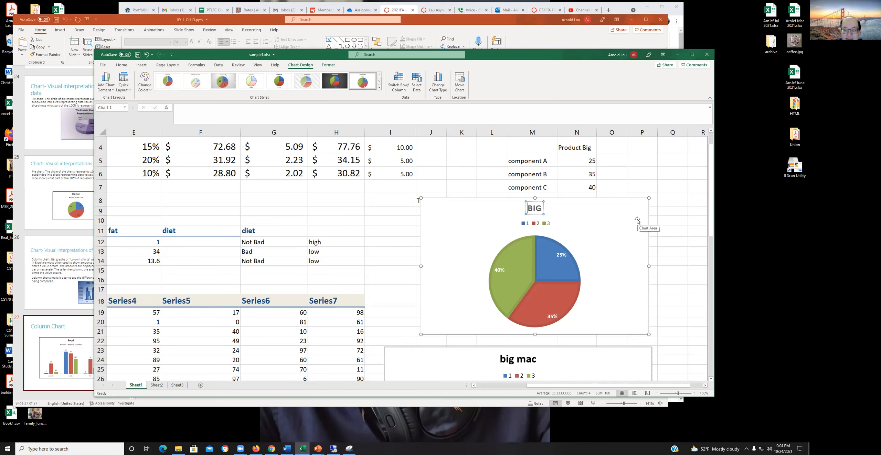
pyautogui.click(615, 237)
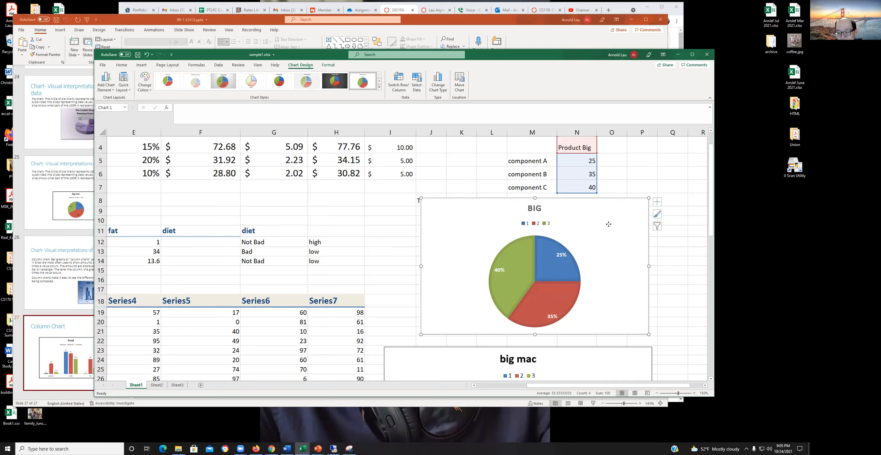
# Step: Look through the chart elements, chart area formatting, legend formatting and data source options for a way to rename the legend entries
pyautogui.click(657, 204)
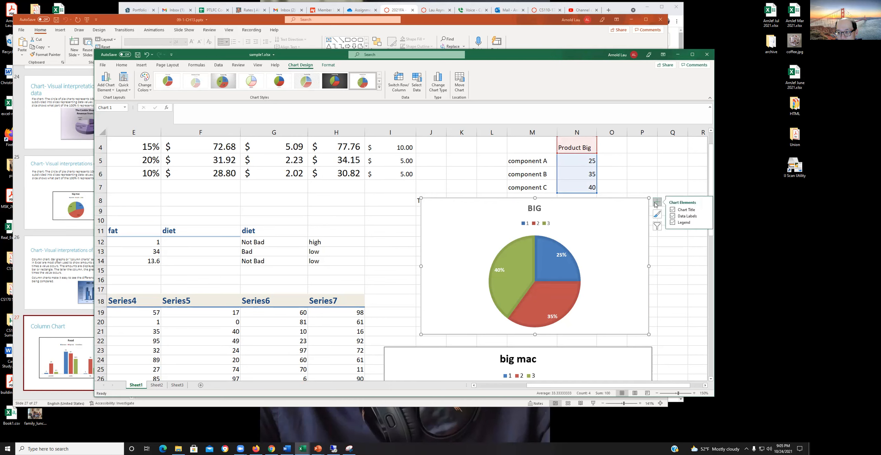
pyautogui.doubleClick(634, 235)
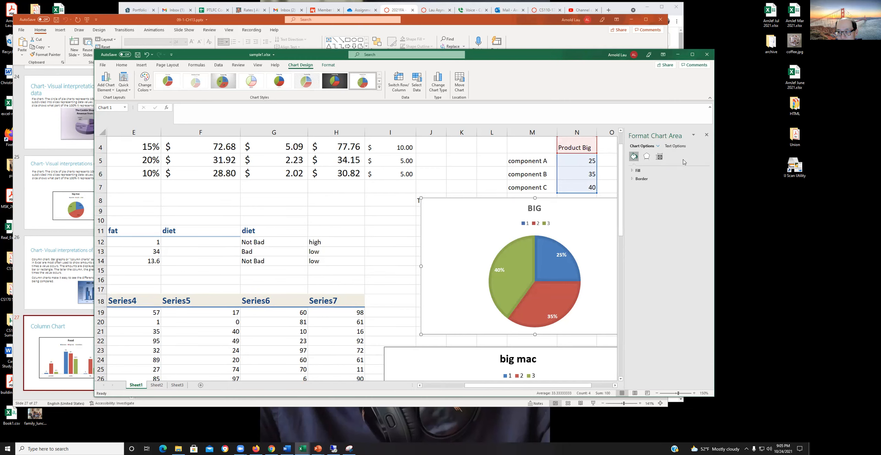
pyautogui.click(706, 134)
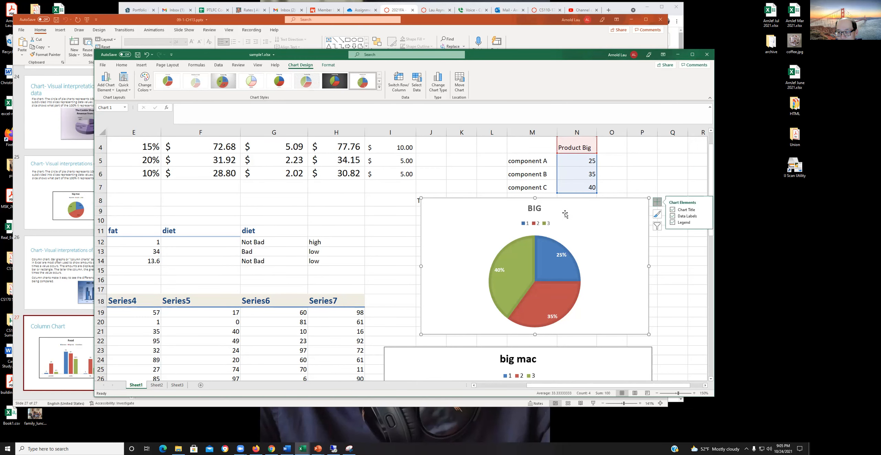
pyautogui.doubleClick(547, 225)
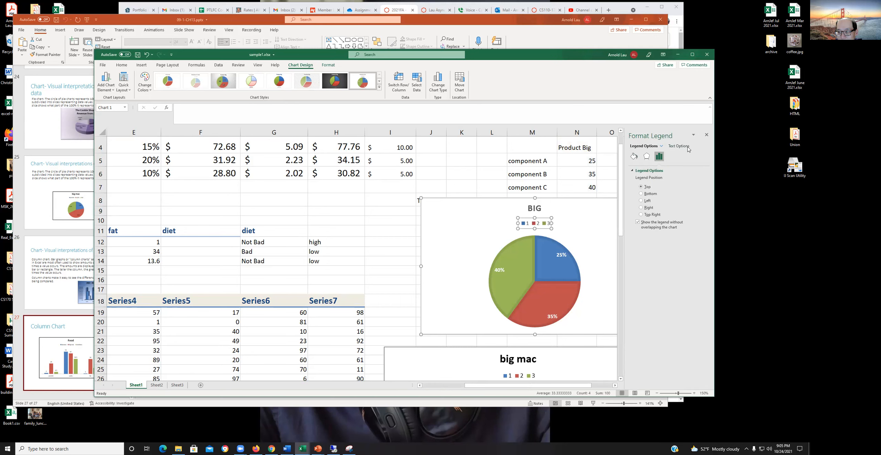
pyautogui.click(705, 135)
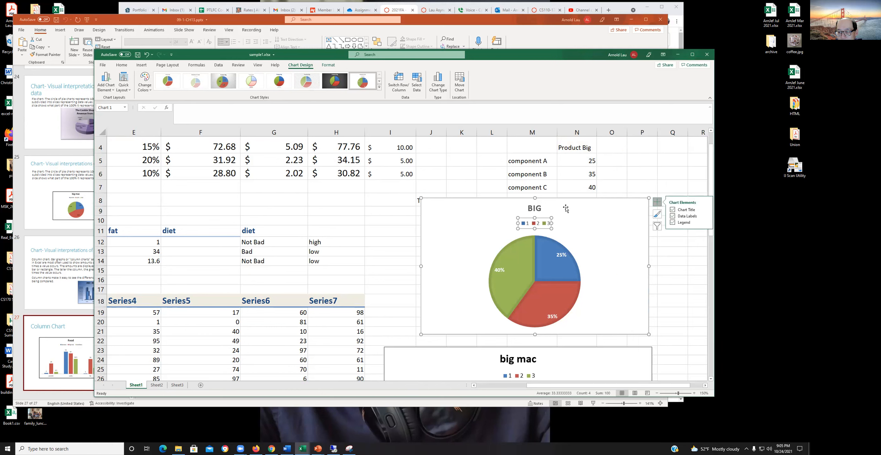
pyautogui.rightClick(543, 226)
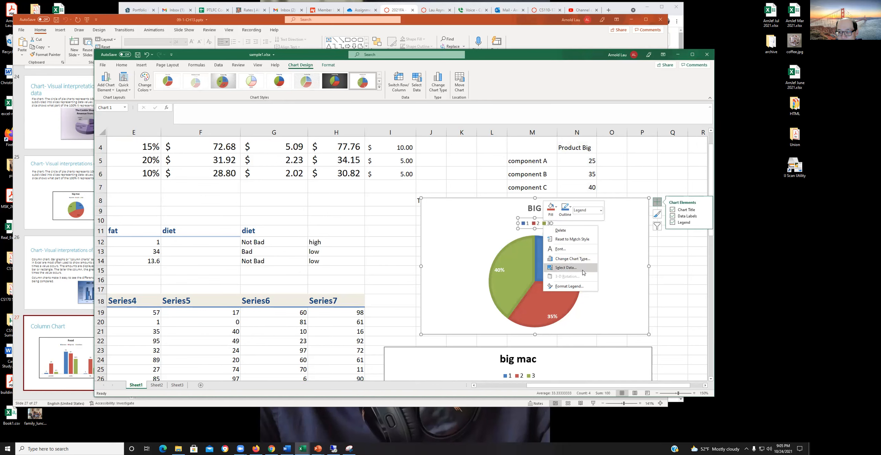
pyautogui.click(579, 288)
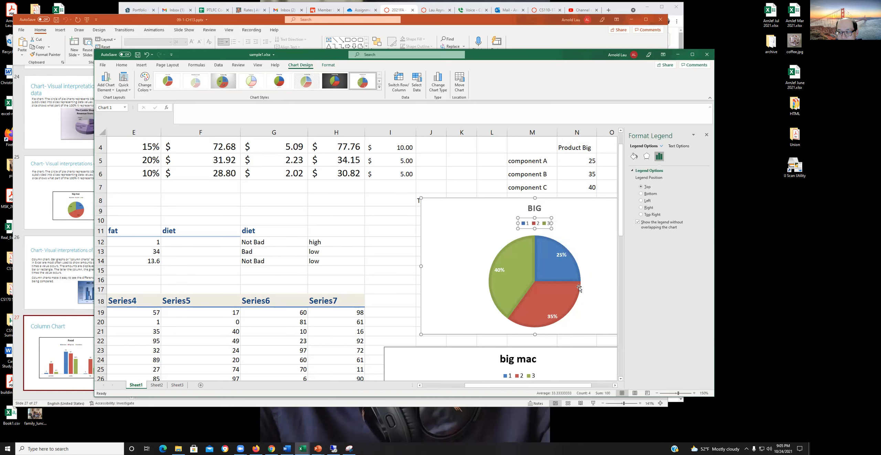
pyautogui.rightClick(546, 225)
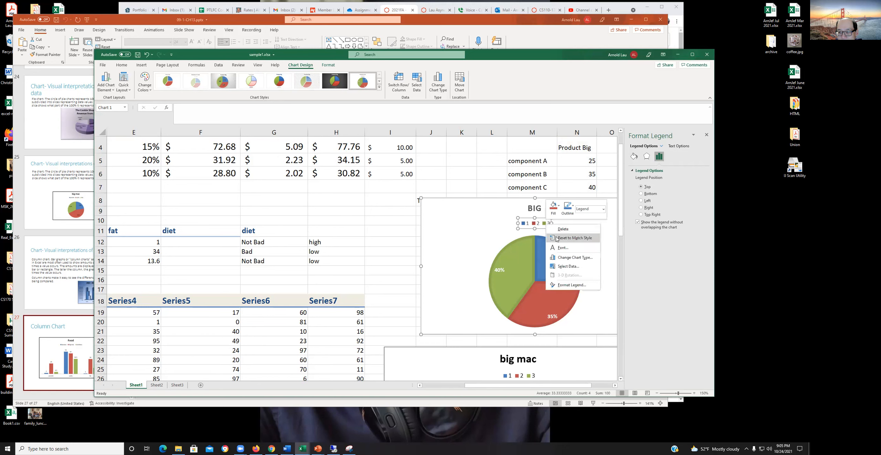
pyautogui.click(573, 267)
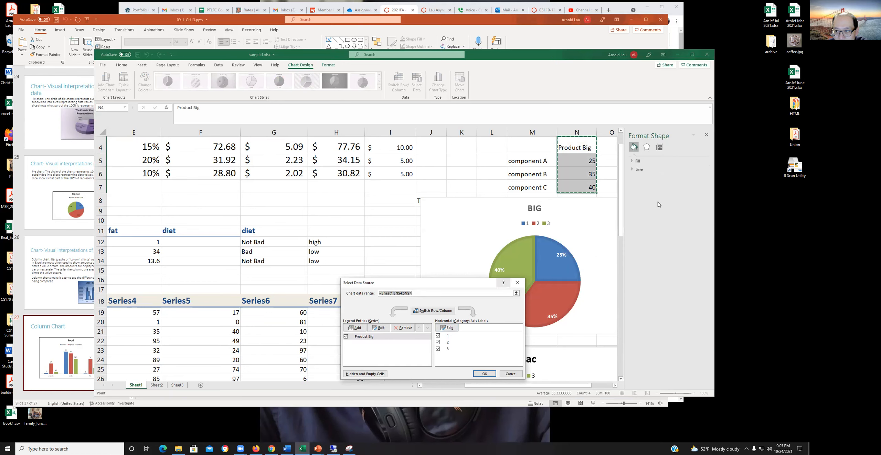
pyautogui.click(706, 135)
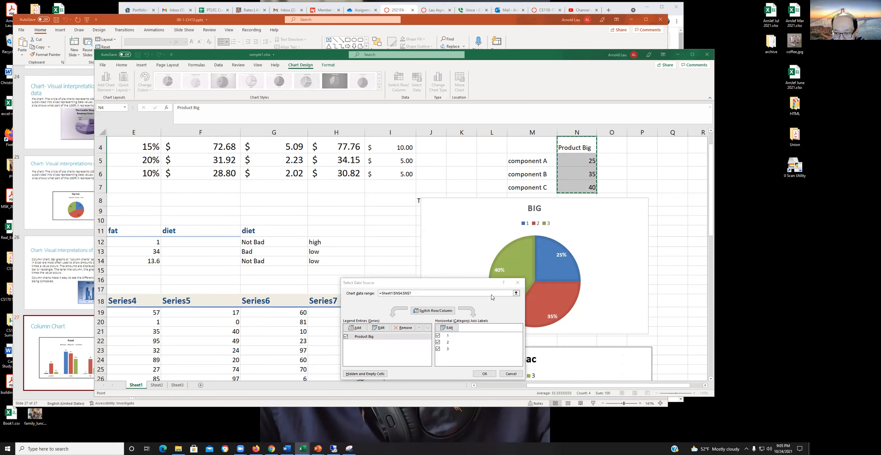
pyautogui.click(518, 283)
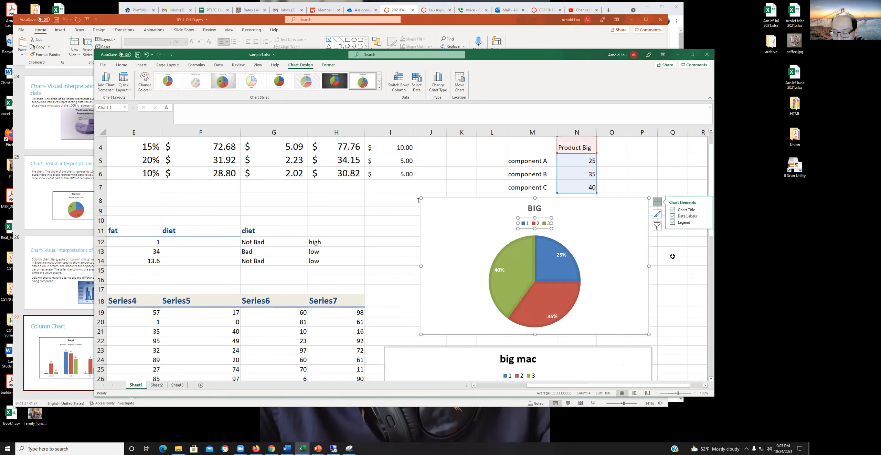
# Step: Set the pie chart's category axis labels to the component names in M5:M7 through its data source settings
pyautogui.rightClick(545, 223)
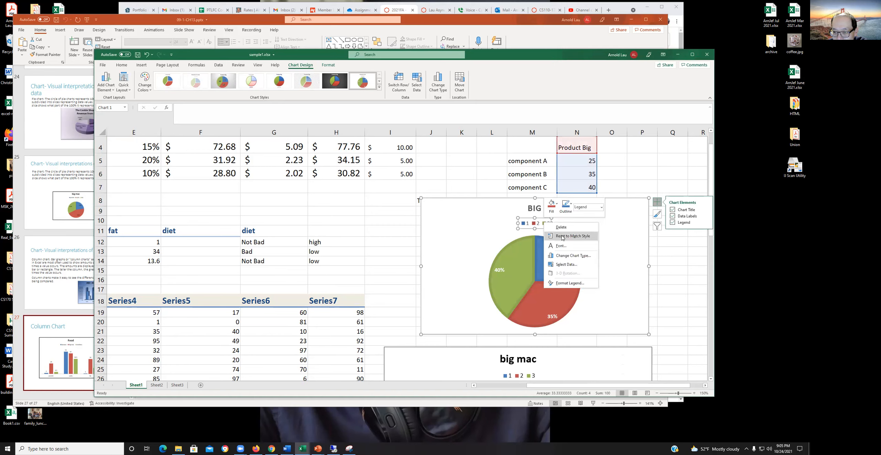
pyautogui.click(566, 264)
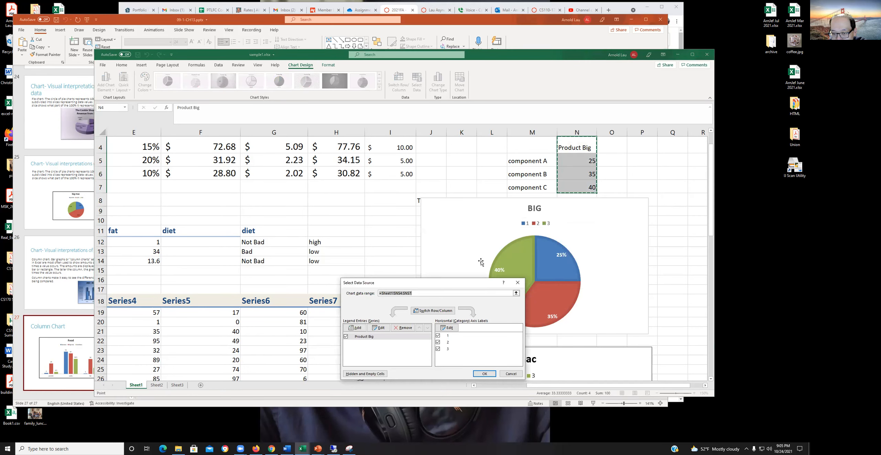
pyautogui.moveTo(469, 285); pyautogui.dragTo(443, 237)
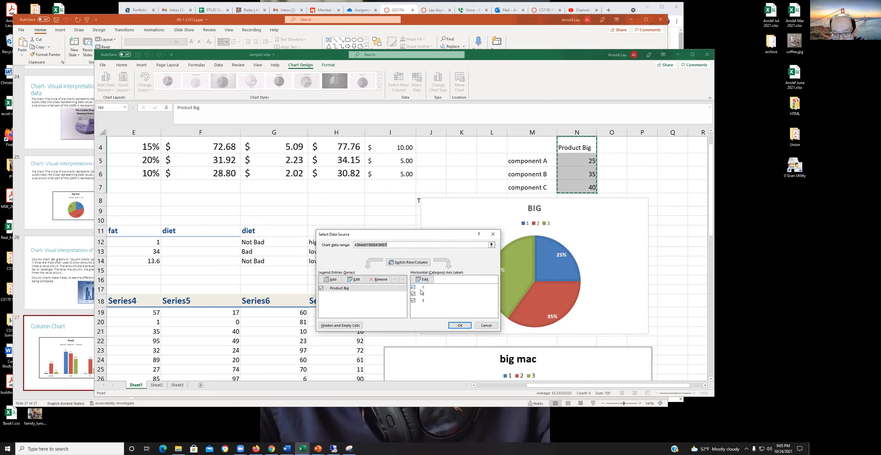
pyautogui.click(427, 280)
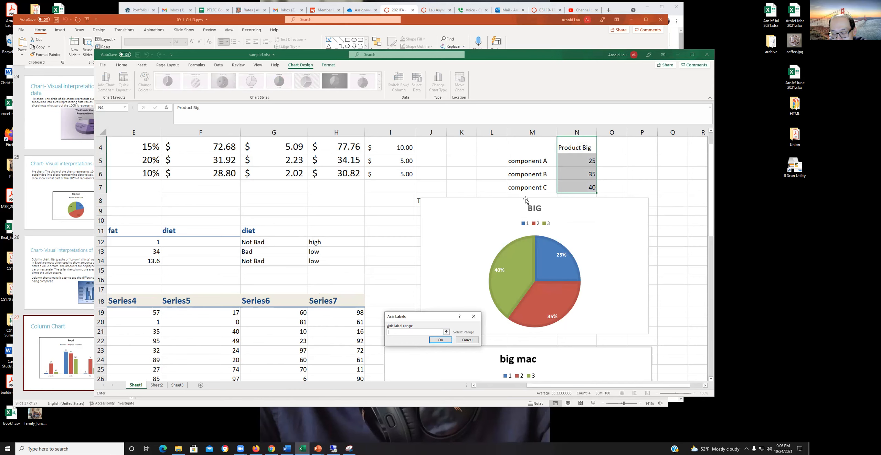
pyautogui.moveTo(530, 159); pyautogui.dragTo(529, 188)
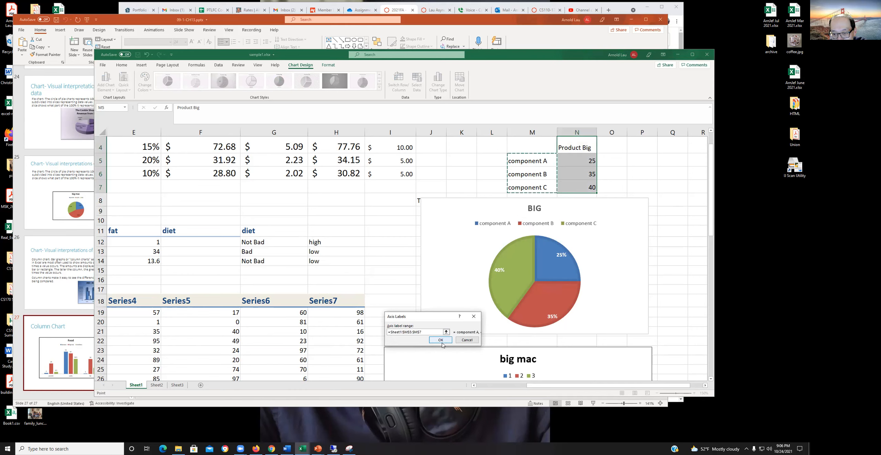
pyautogui.click(443, 343)
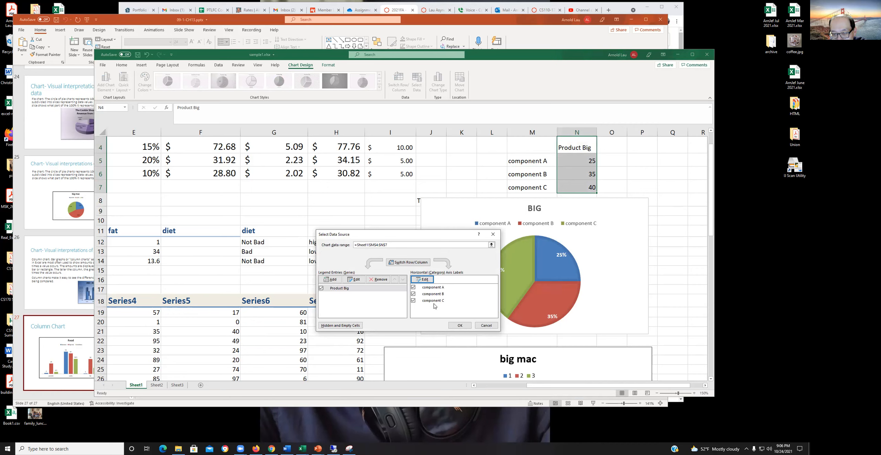
pyautogui.click(464, 326)
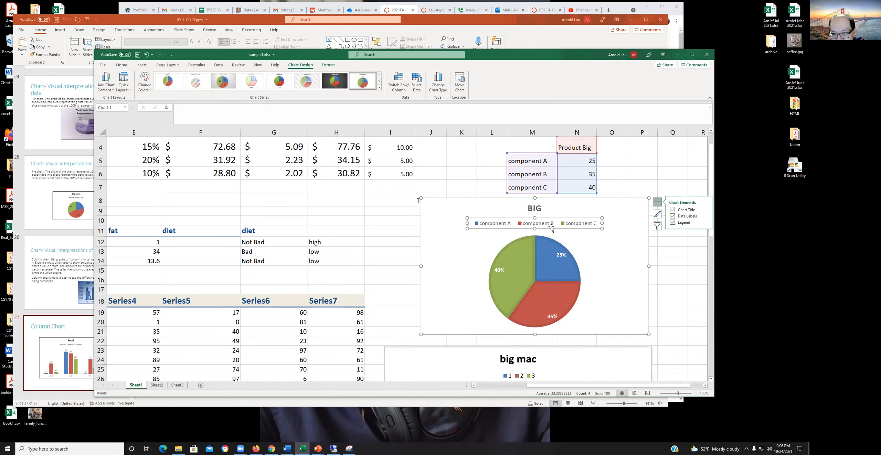
pyautogui.click(623, 250)
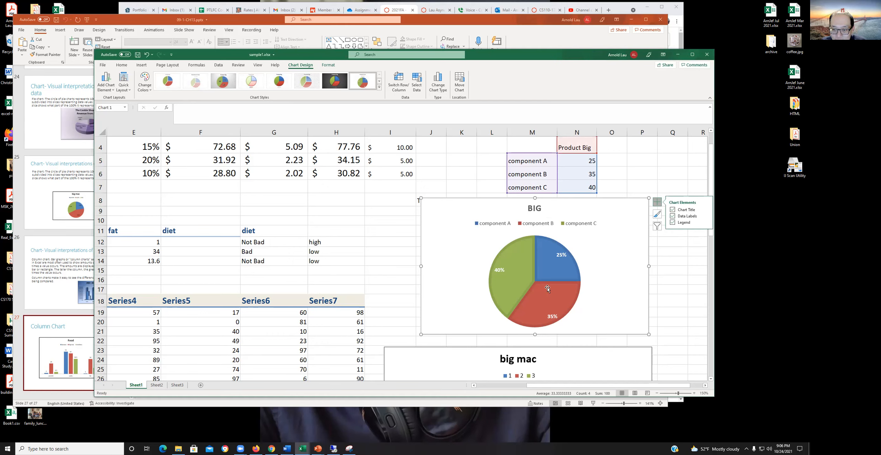
# Step: Review the data source settings behind the BIG pie chart's legend without changing them
pyautogui.moveTo(552, 280)
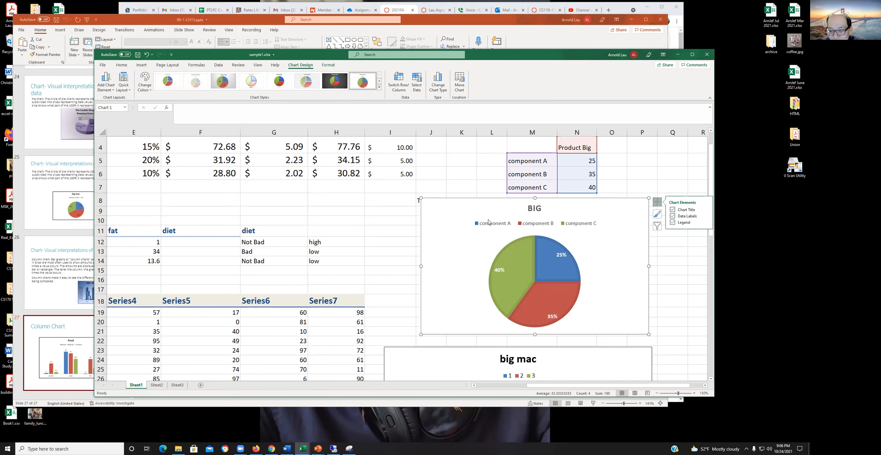
pyautogui.click(551, 224)
pyautogui.rightClick(551, 224)
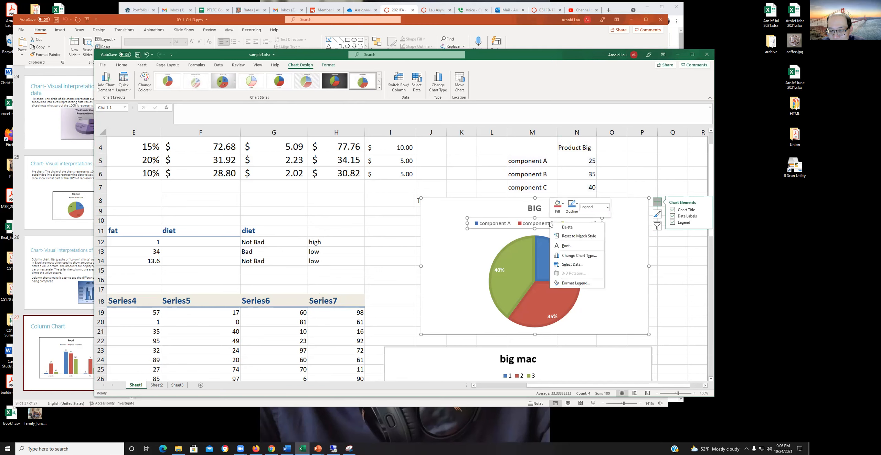
pyautogui.click(573, 265)
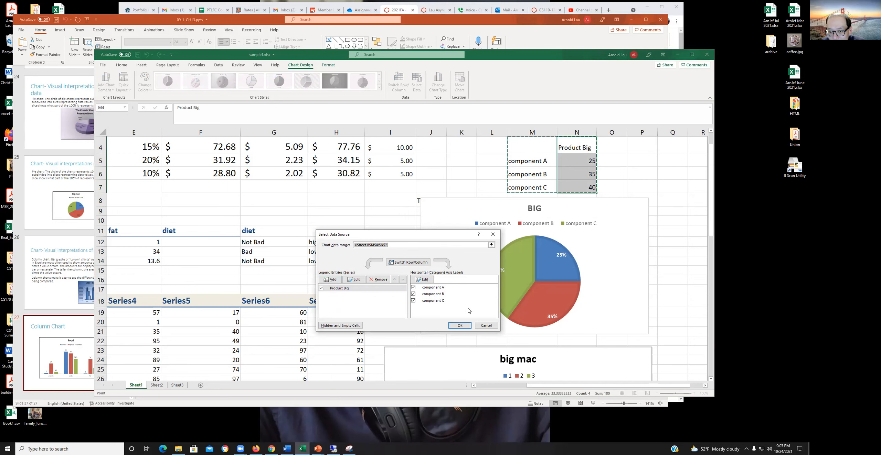
pyautogui.click(492, 235)
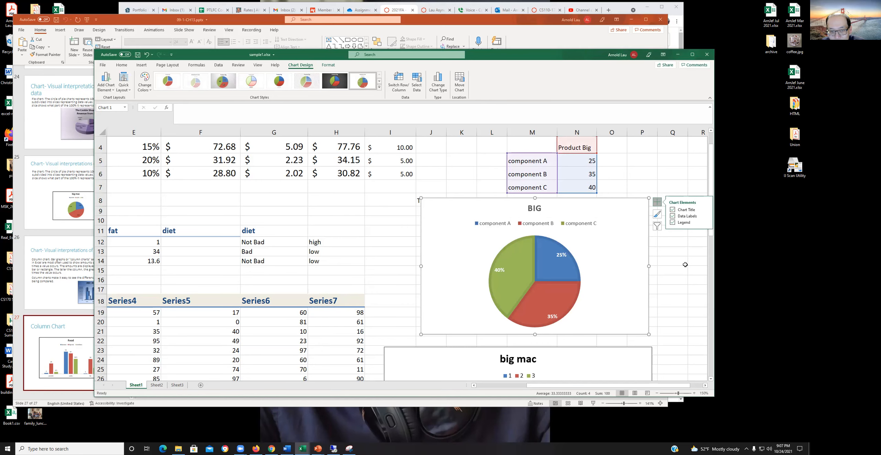
# Step: Enter the years 2010, 2011 and 2012 down cells H41:H43, below the existing data
pyautogui.scroll(-9, 674, 256)
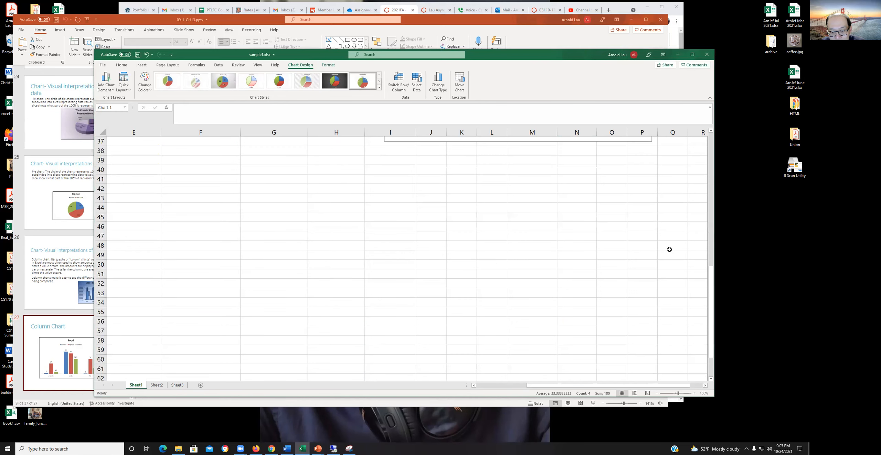
pyautogui.scroll(1, 670, 250)
pyautogui.click(349, 265)
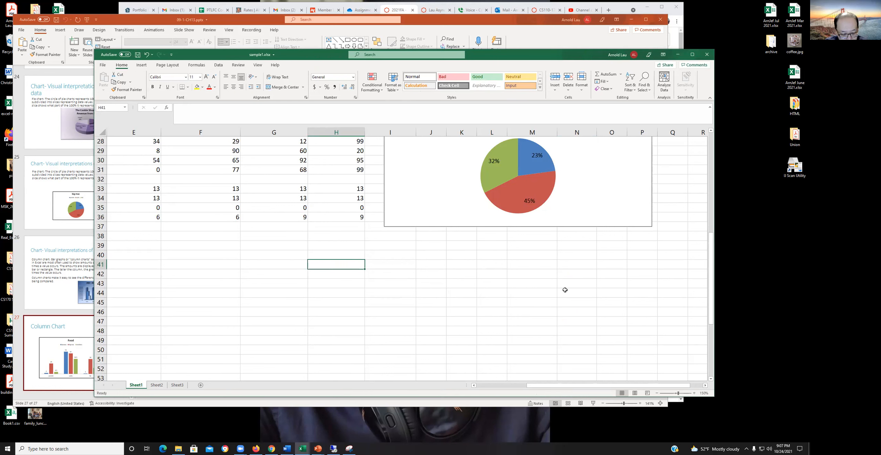
pyautogui.write('2010')
pyautogui.press('Return')
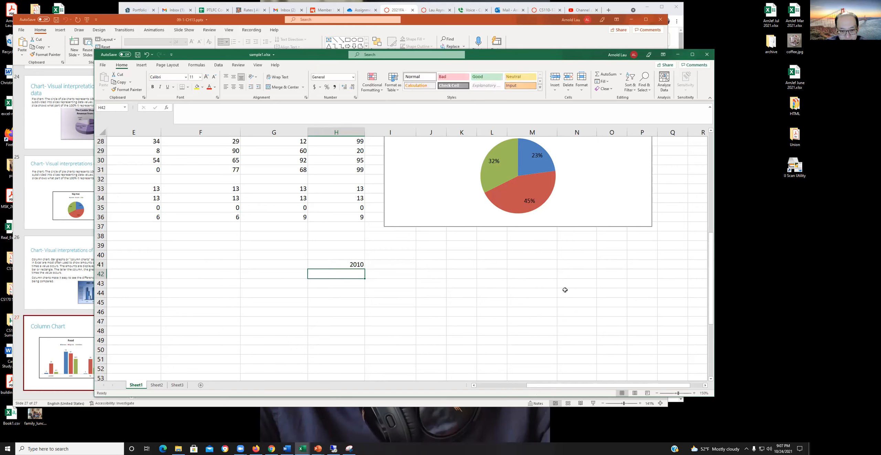
pyautogui.write('2011')
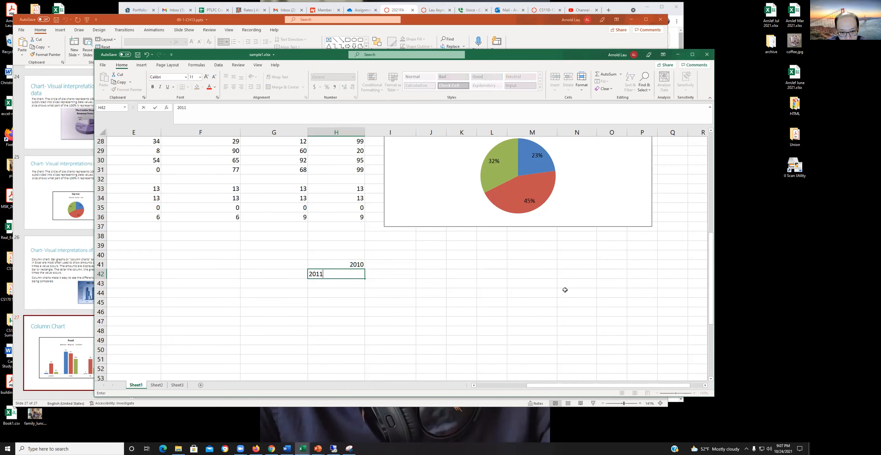
pyautogui.press('Return')
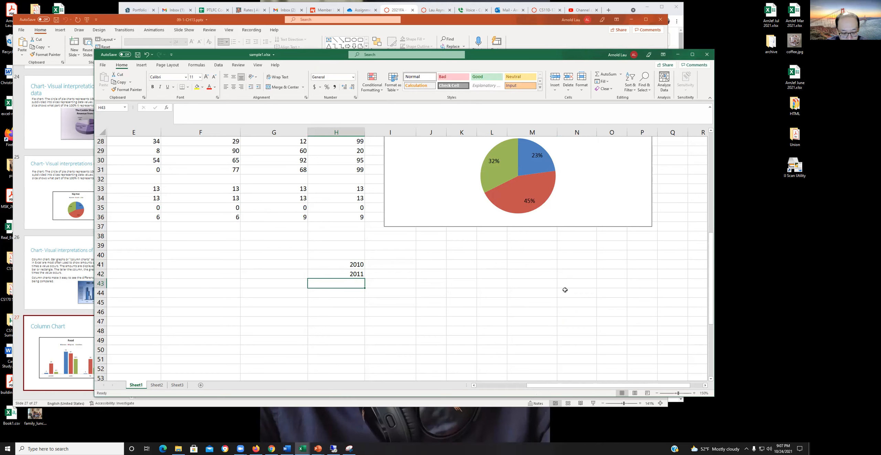
pyautogui.write('2012')
pyautogui.press('Return')
# Step: Add the heading Sales in I40 and enter 1200, 1300 and 1400 beneath it for the three years
pyautogui.press('Up')
pyautogui.press('Up')
pyautogui.press('Up')
pyautogui.press('Up')
pyautogui.press('Right')
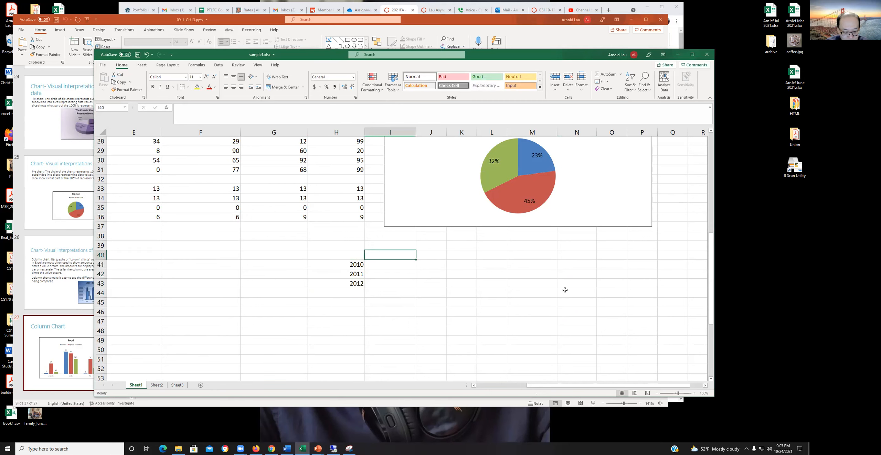
pyautogui.write('Sales')
pyautogui.press('Return')
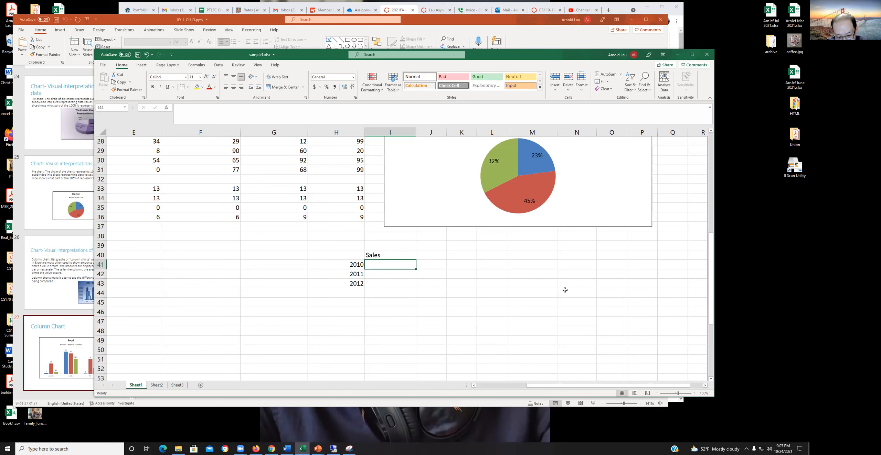
pyautogui.write('1200')
pyautogui.press('Return')
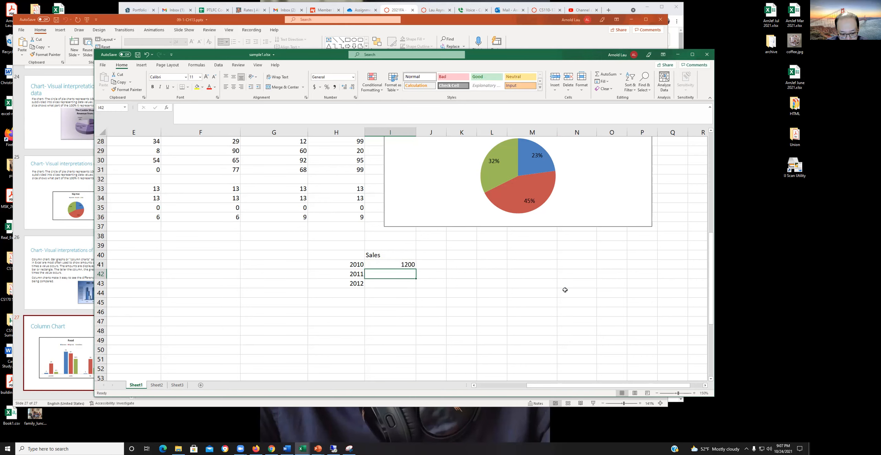
pyautogui.write('1300')
pyautogui.press('Return')
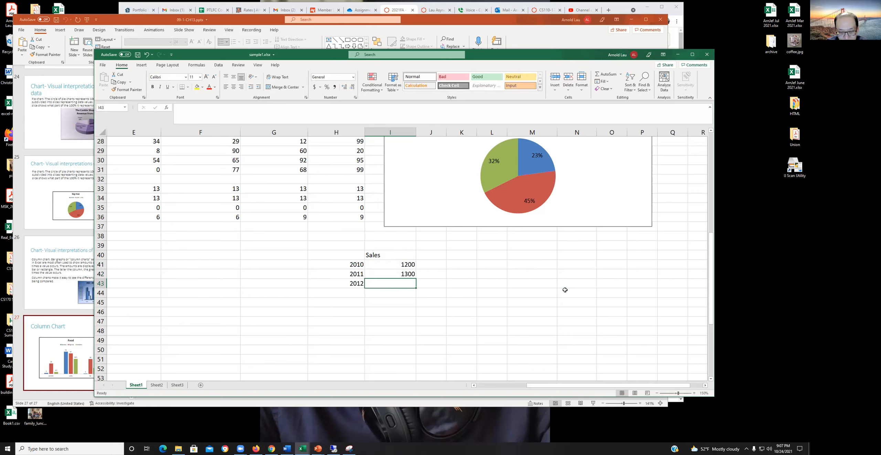
pyautogui.write('1400')
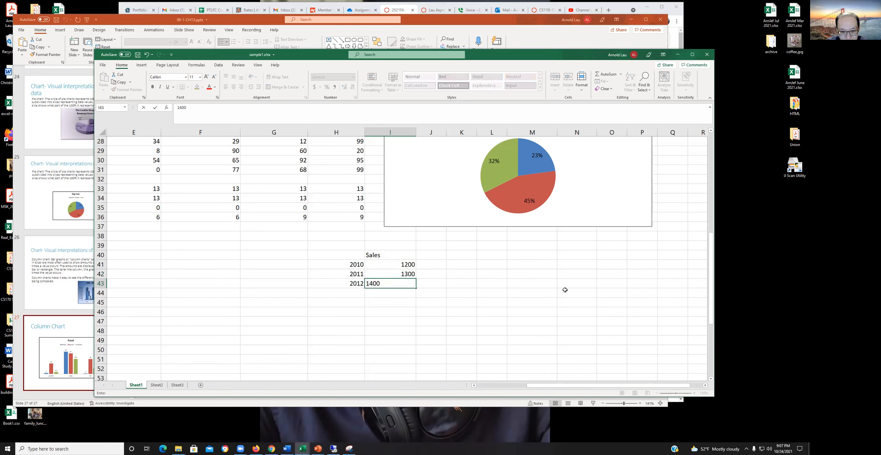
pyautogui.press('Return')
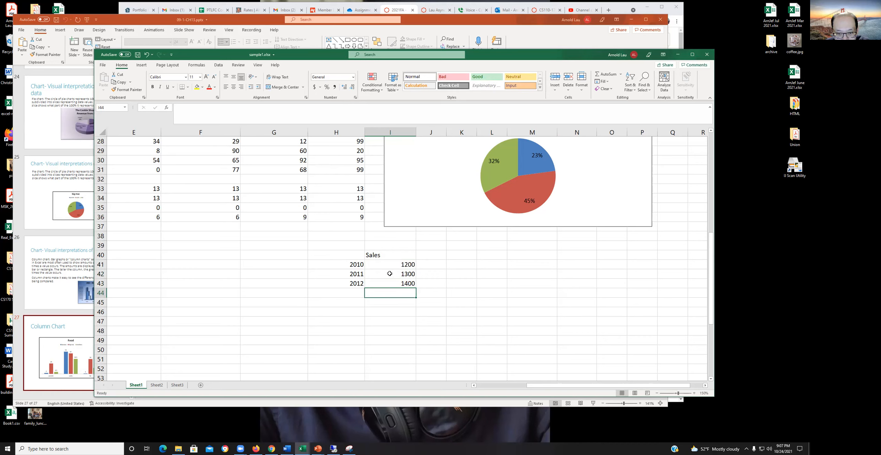
# Step: Preview the recommended scatter and clustered column charts for the sales data in H40:I43 without inserting one
pyautogui.moveTo(348, 254); pyautogui.dragTo(380, 284)
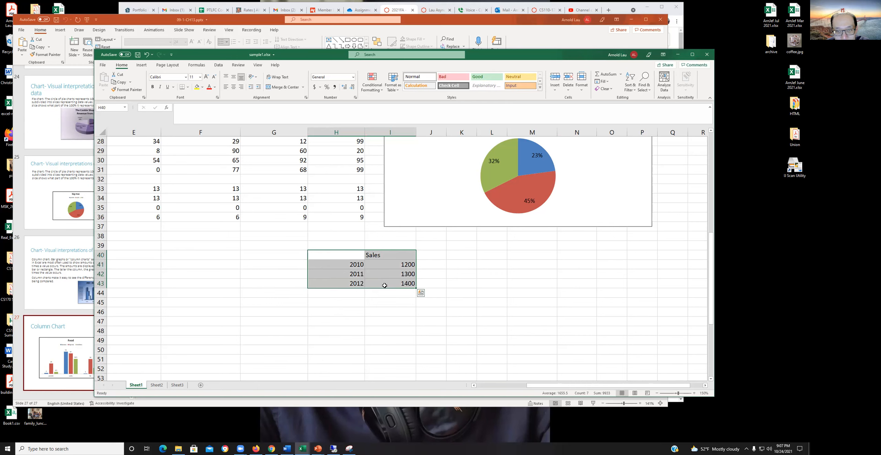
pyautogui.click(141, 65)
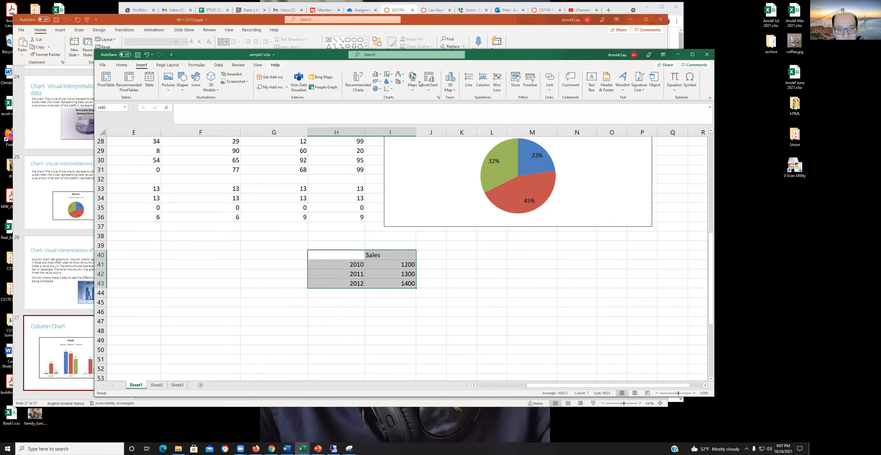
pyautogui.click(351, 82)
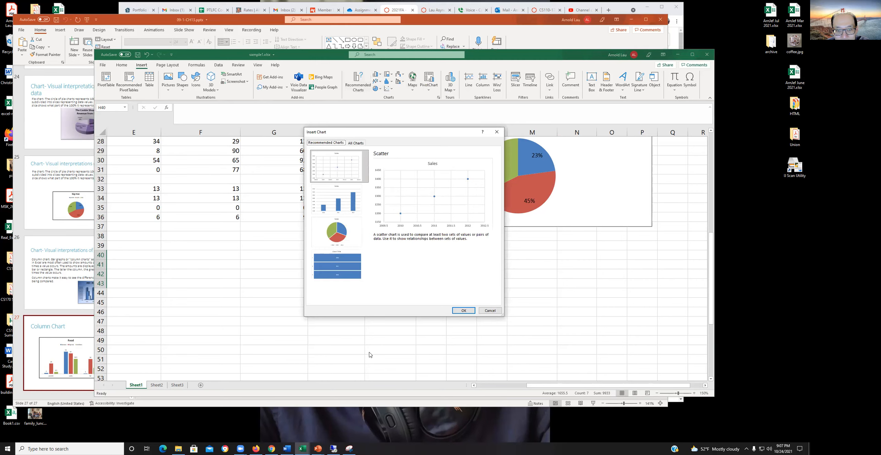
pyautogui.click(344, 207)
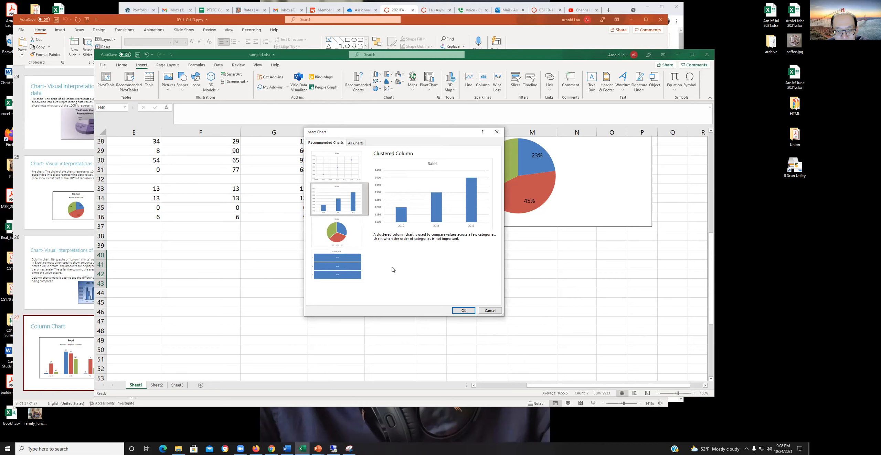
pyautogui.click(348, 172)
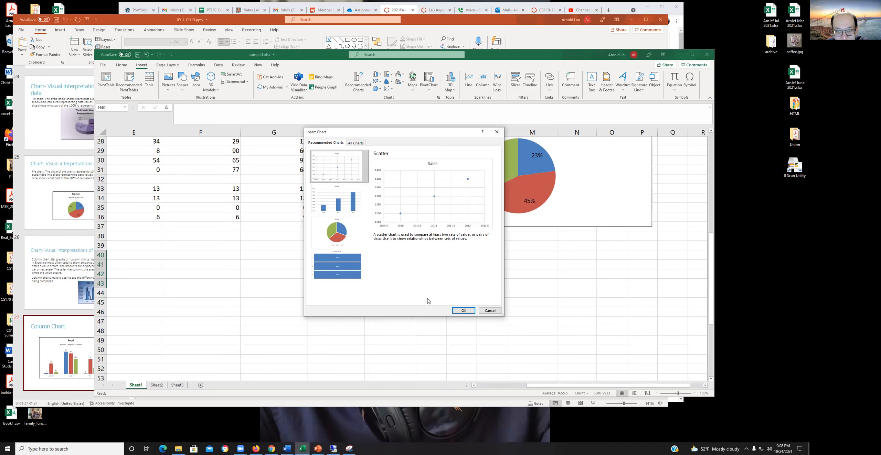
pyautogui.click(339, 199)
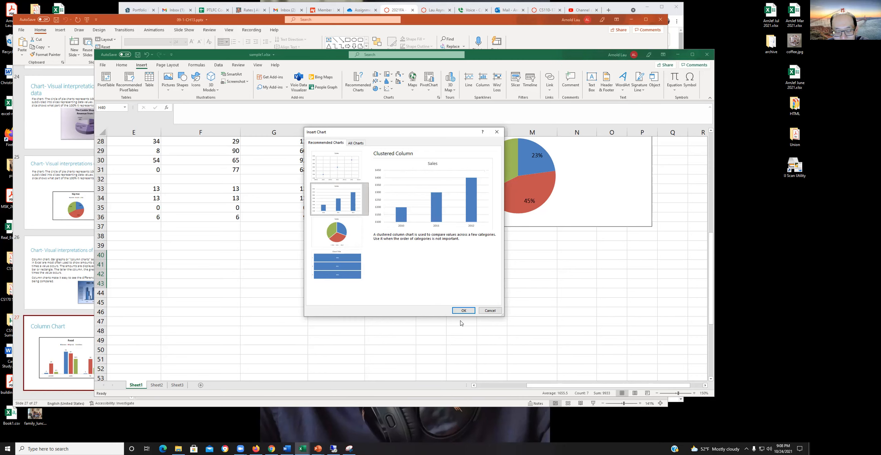
pyautogui.click(494, 137)
# Step: Change the sales values to 1350 for 2011 and 1110 for 2012
pyautogui.click(392, 284)
pyautogui.click(401, 271)
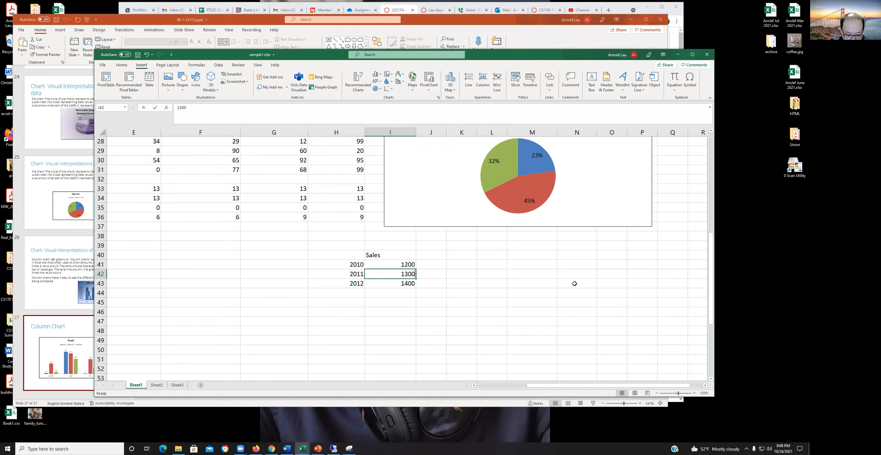
pyautogui.write('1350')
pyautogui.press('Return')
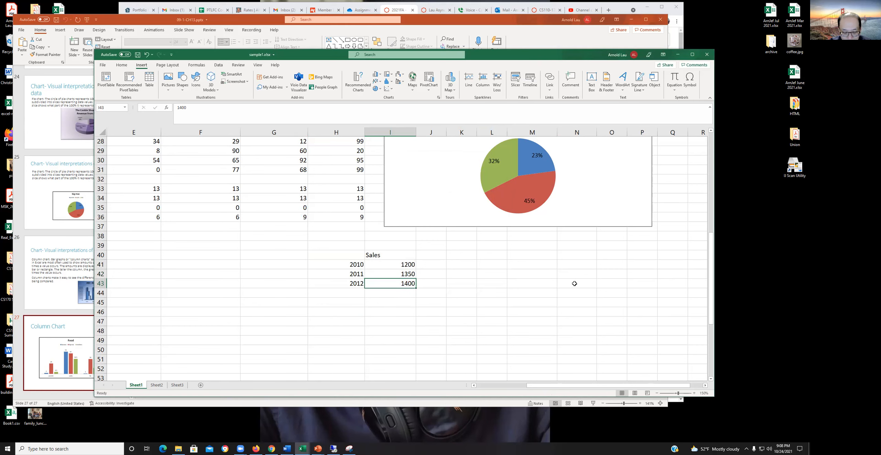
pyautogui.write('1110')
pyautogui.press('Return')
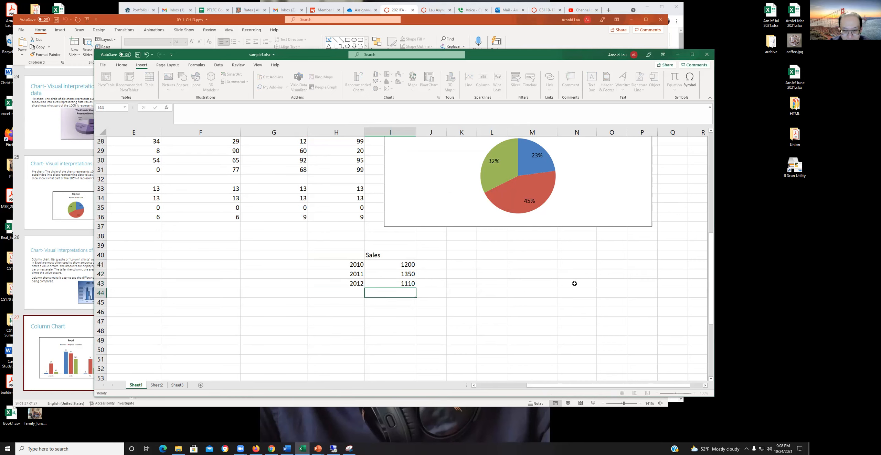
# Step: Insert a clustered column chart of the yearly sales in H40:I43 and place it beside the data, below the big mac pie chart
pyautogui.moveTo(353, 253); pyautogui.dragTo(394, 282)
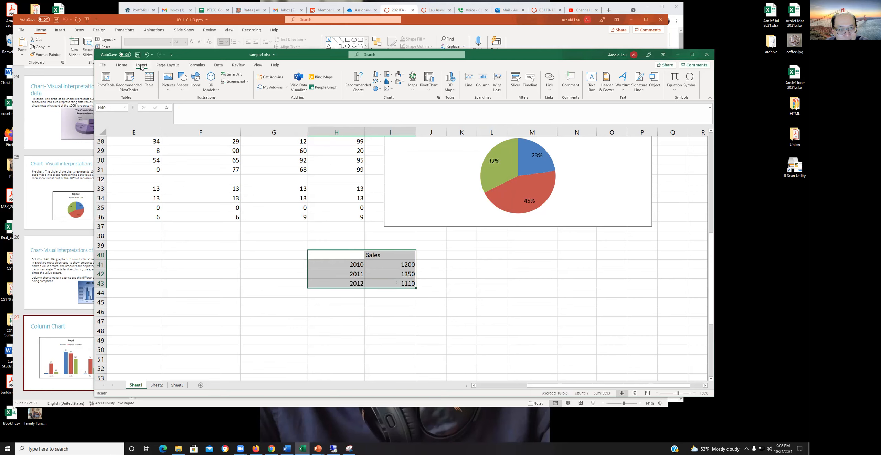
pyautogui.click(358, 81)
pyautogui.doubleClick(320, 195)
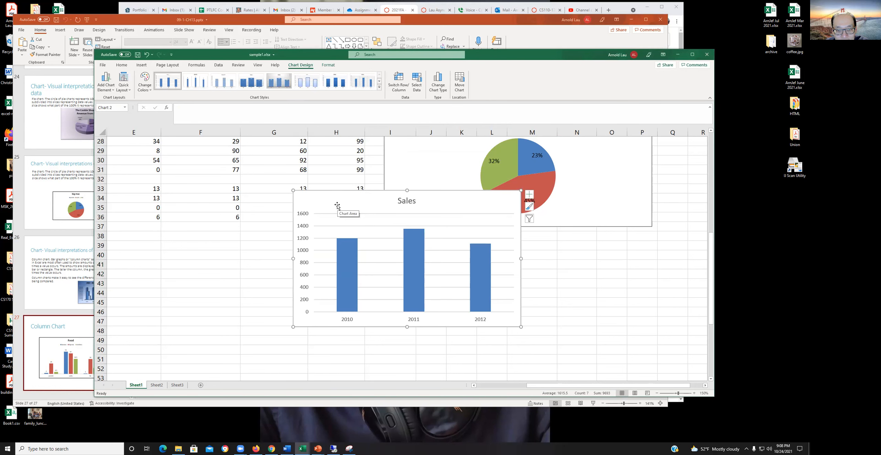
pyautogui.scroll(-2, 600, 286)
pyautogui.scroll(2, 581, 275)
pyautogui.moveTo(461, 195); pyautogui.dragTo(612, 238)
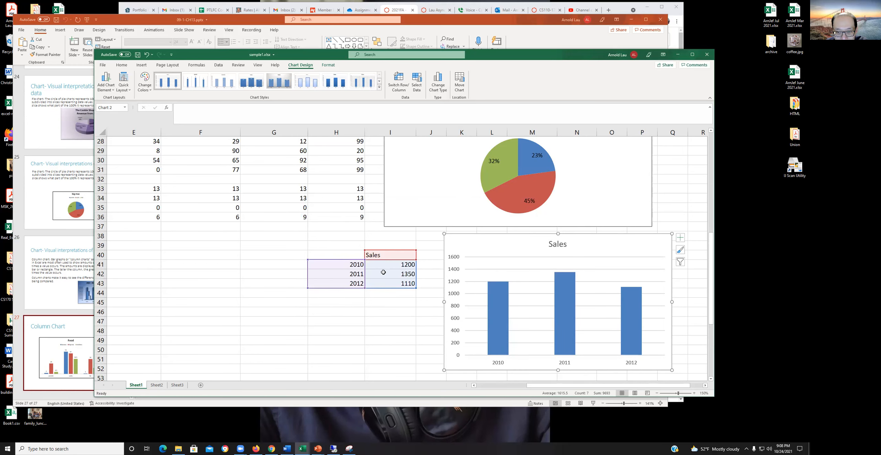
# Step: Set the 2011 sales value in I42 to 1500 to update the column chart
pyautogui.scroll(9, 423, 258)
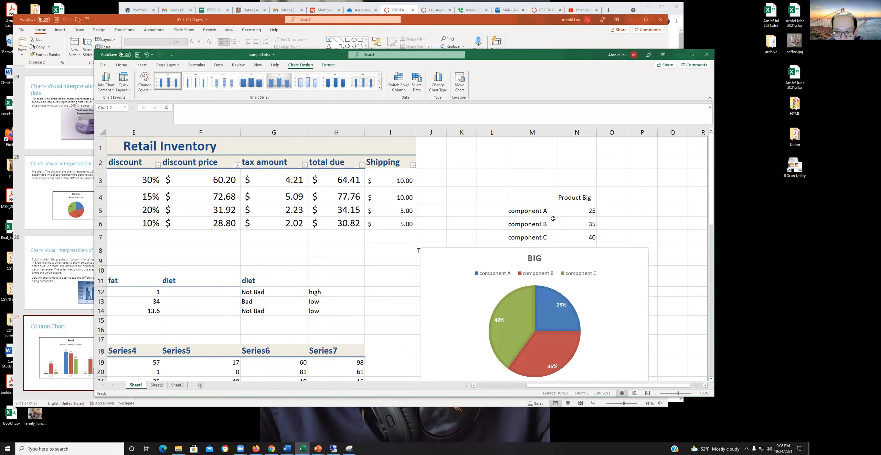
pyautogui.scroll(-12, 401, 268)
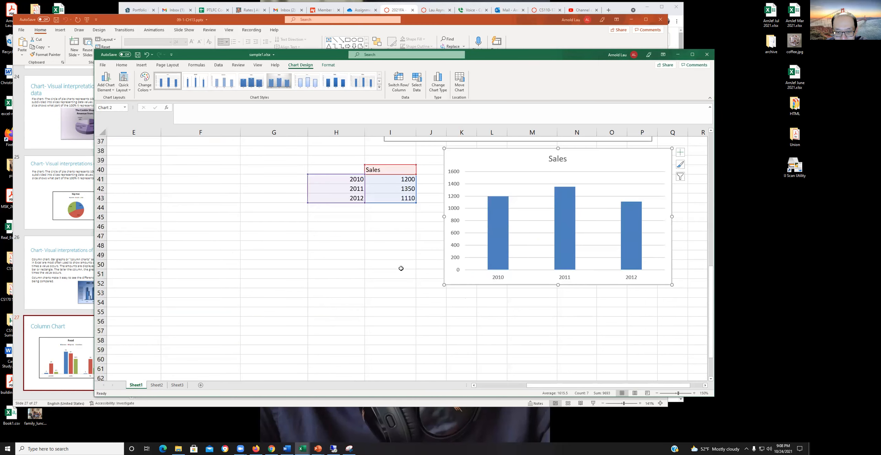
pyautogui.scroll(4, 399, 272)
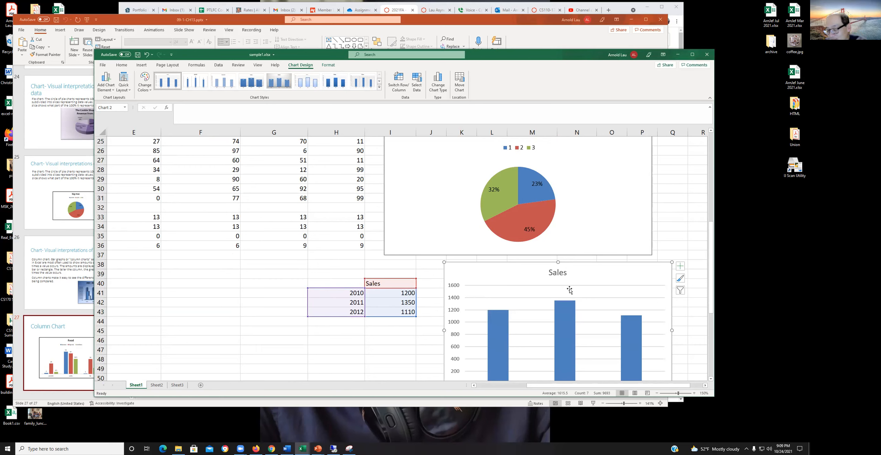
pyautogui.scroll(-1, 435, 317)
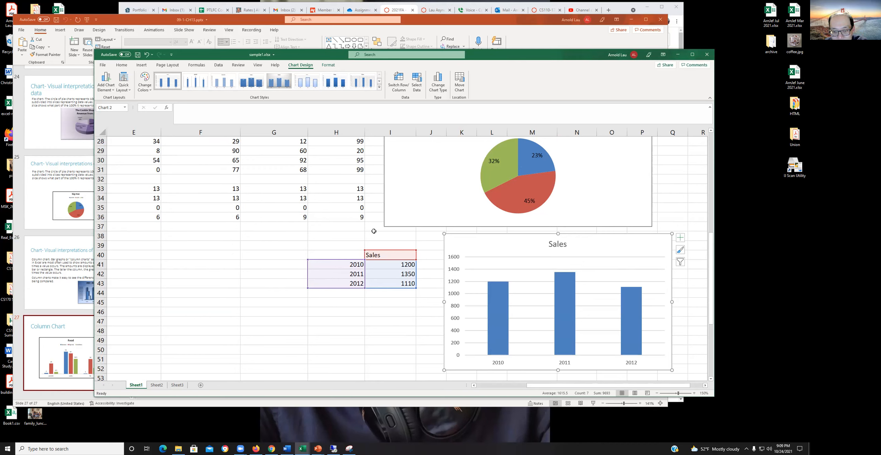
pyautogui.click(398, 273)
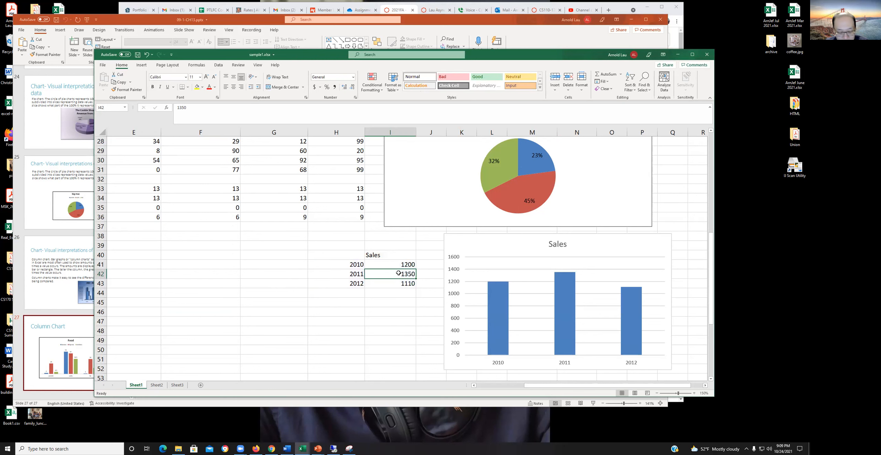
pyautogui.write('1500')
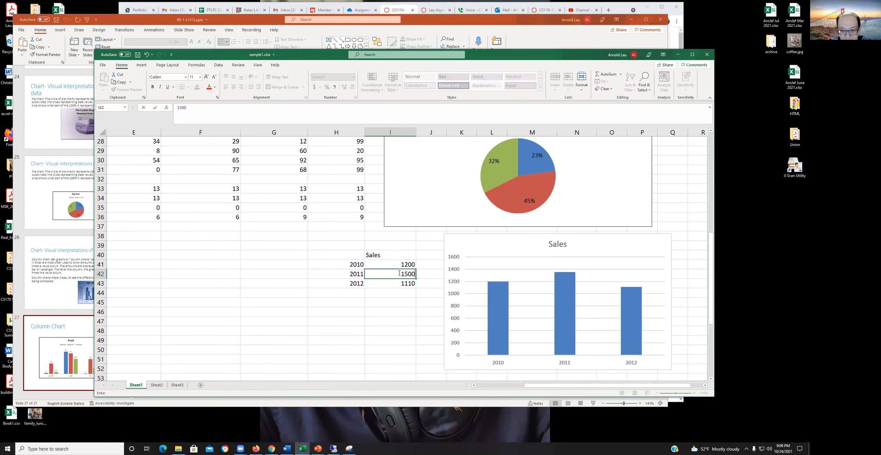
pyautogui.press('Return')
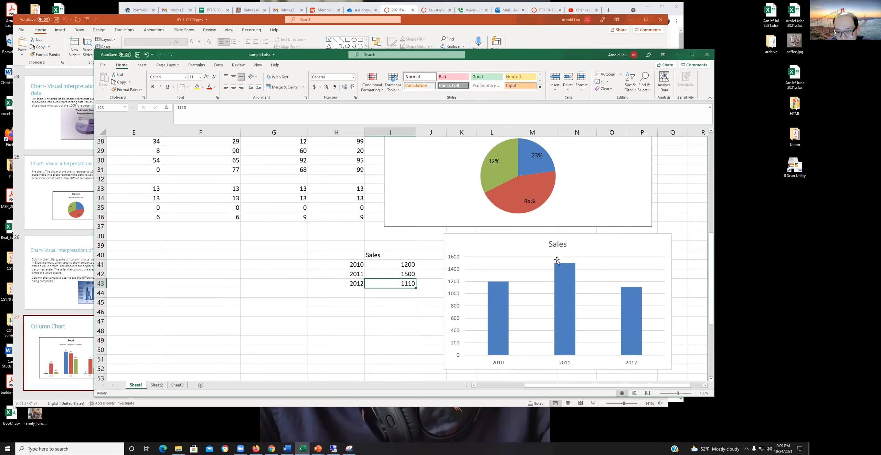
pyautogui.click(398, 274)
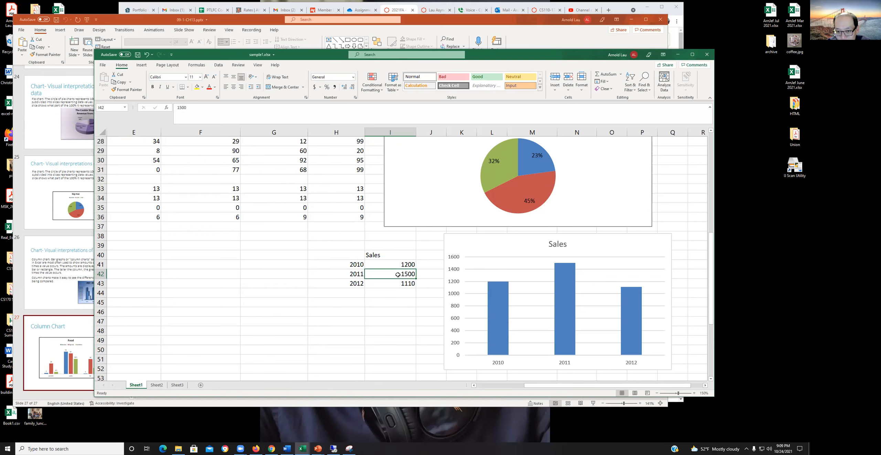
# Step: Set the 2011 sales value in I42 to 1550
pyautogui.write('1550')
pyautogui.press('Return')
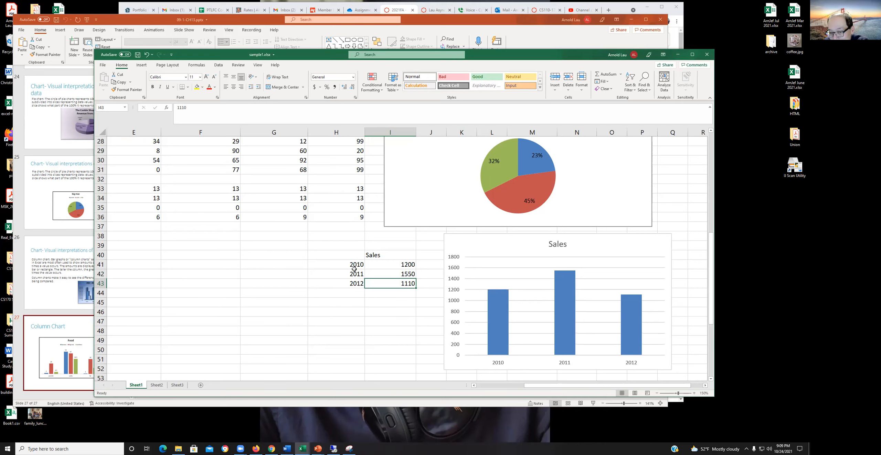
pyautogui.scroll(-5, 354, 268)
pyautogui.scroll(4, 354, 261)
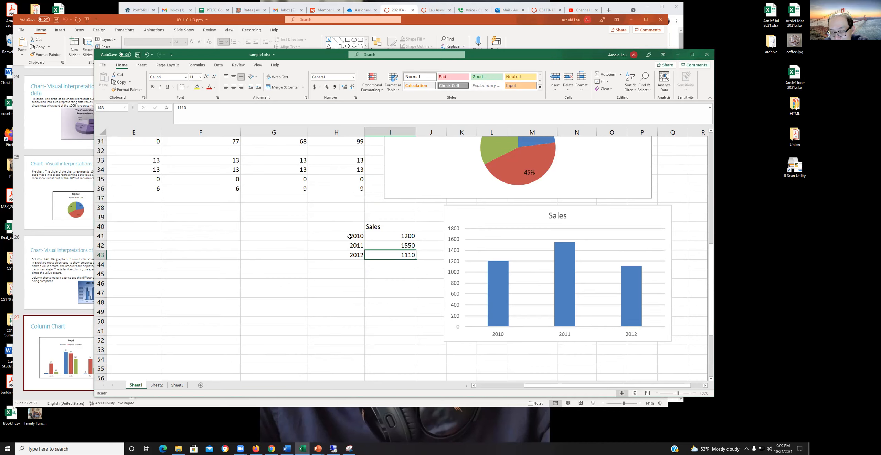
pyautogui.scroll(-1, 350, 237)
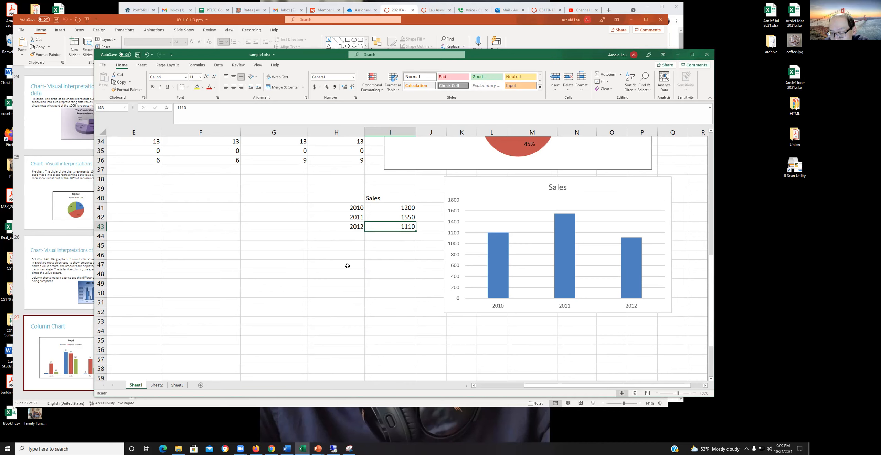
pyautogui.scroll(3, 401, 314)
pyautogui.scroll(-3, 399, 311)
pyautogui.moveTo(629, 261)
pyautogui.scroll(1, 405, 288)
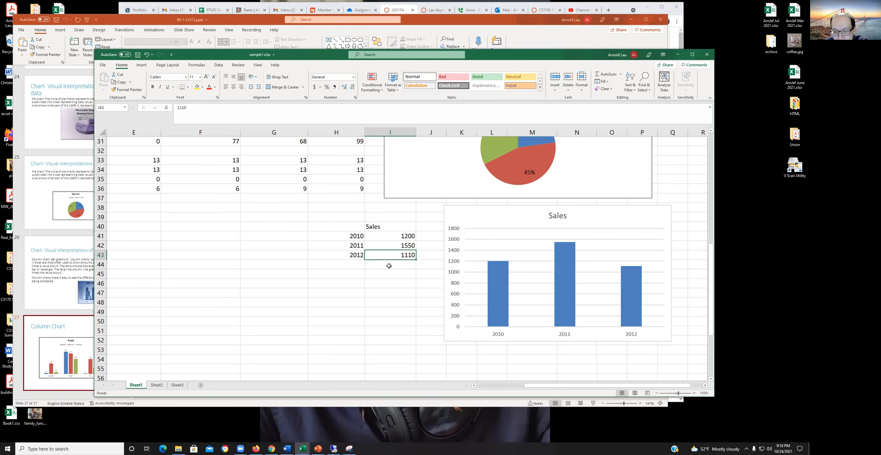
# Step: Set the 2011 sales value in I42 to 2000000 to test how the column chart rescales
pyautogui.click(400, 246)
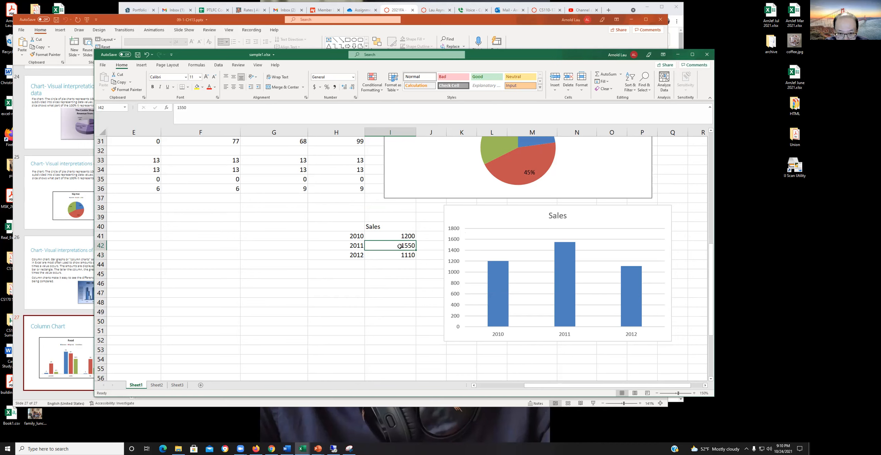
pyautogui.write('200')
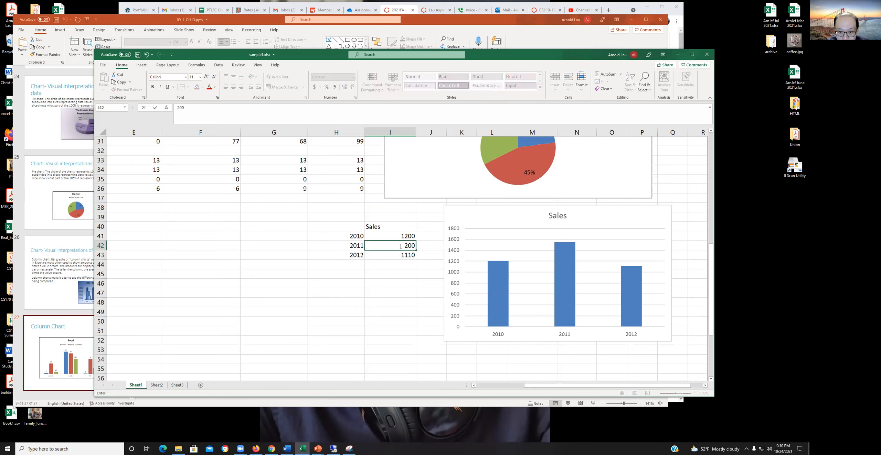
pyautogui.write('0000')
pyautogui.press('Return')
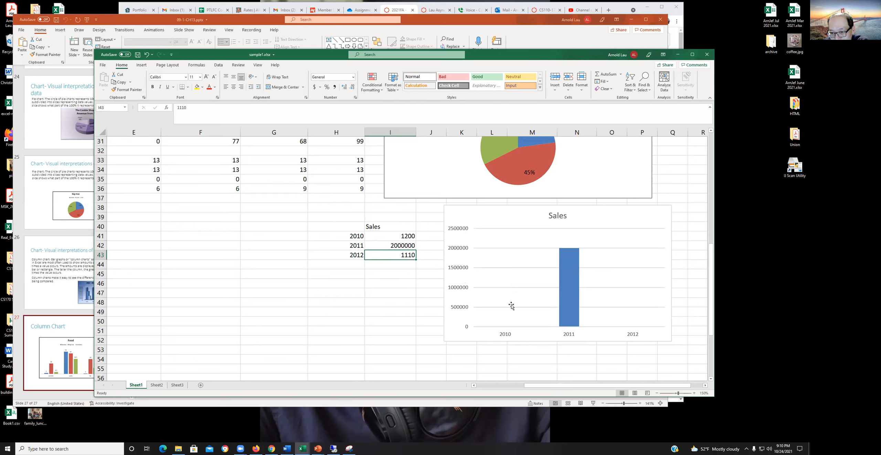
# Step: Set the 2011 sales value in I42 to 1600
pyautogui.moveTo(571, 253)
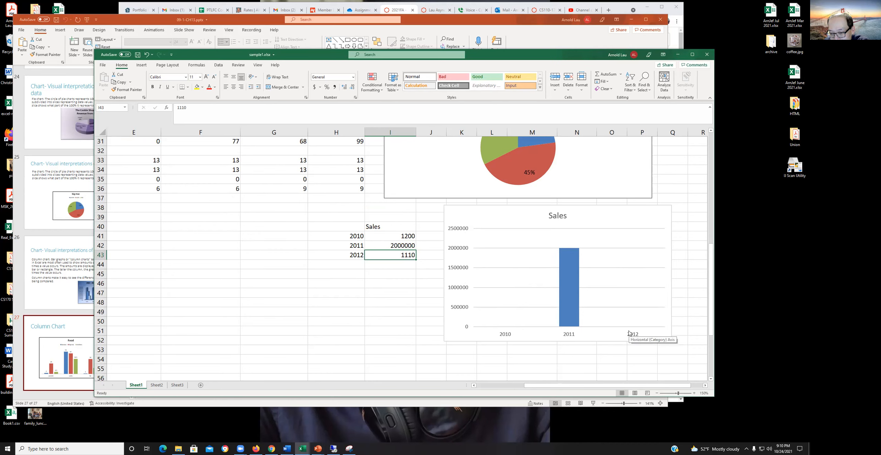
pyautogui.click(409, 246)
pyautogui.write('1600')
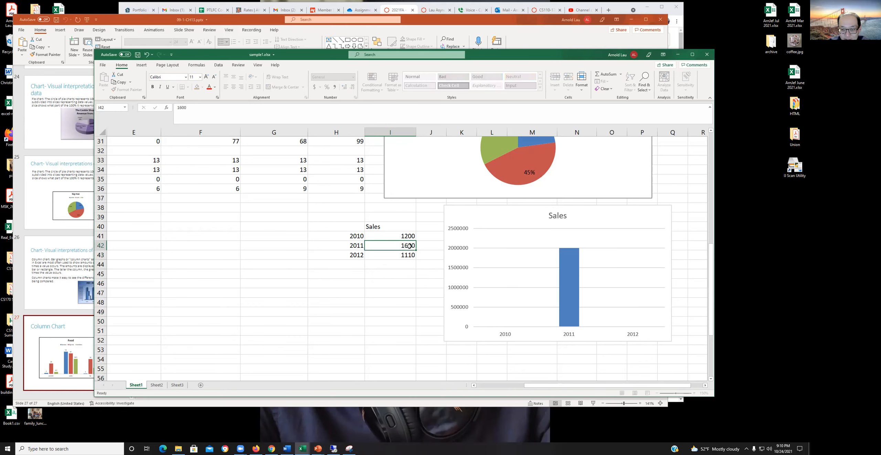
pyautogui.press('Return')
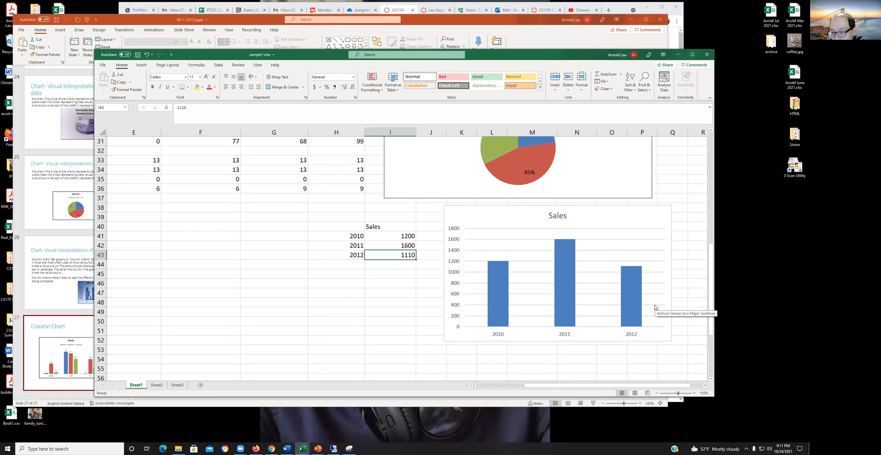
# Step: Delete the Sales column chart beside the yearly data
pyautogui.moveTo(571, 284)
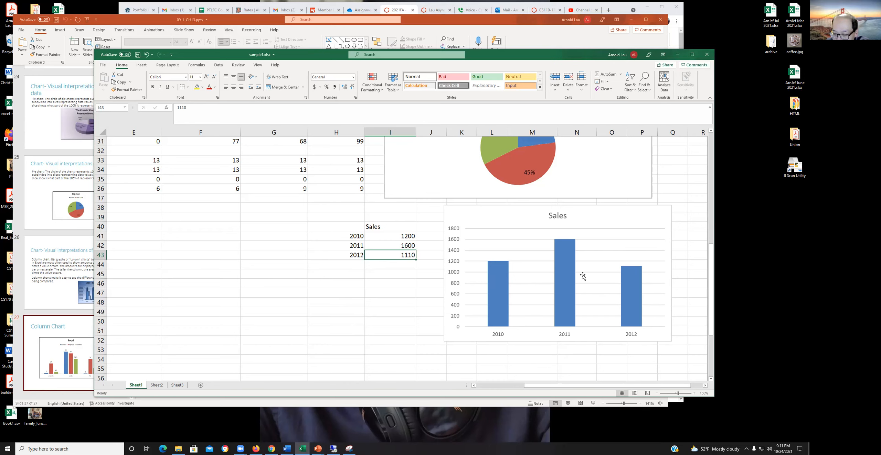
pyautogui.moveTo(627, 282)
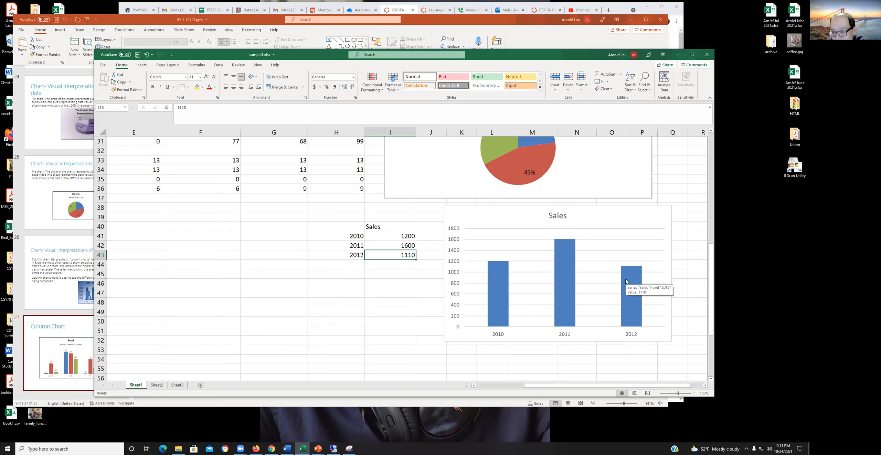
pyautogui.click(591, 222)
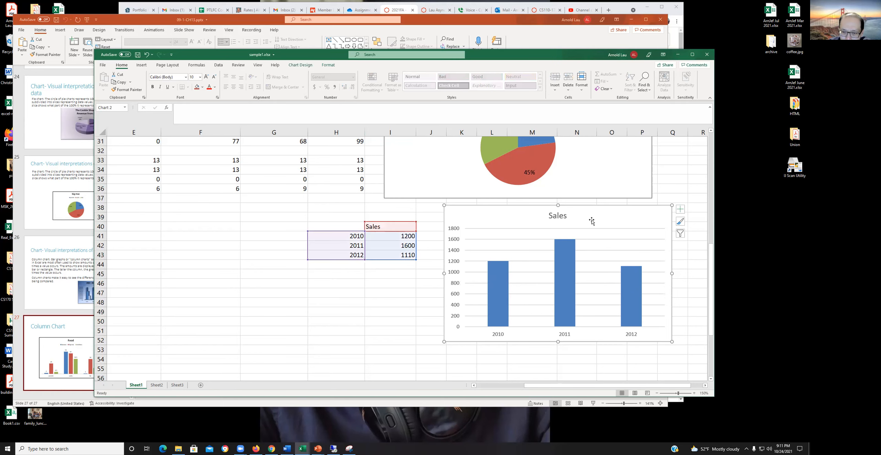
pyautogui.press('Delete')
# Step: Add a Profit column in J40:J43 with 200 for 2010, 300 for 2011 and 100 for 2012
pyautogui.click(433, 227)
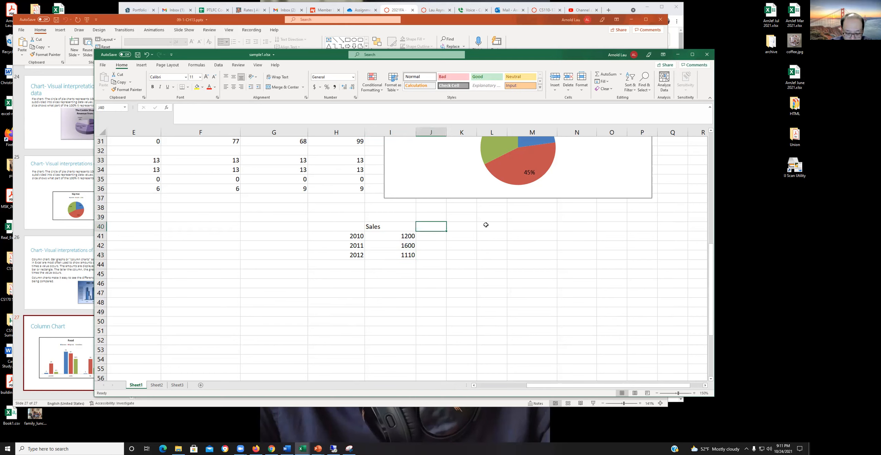
pyautogui.write('Profit')
pyautogui.press('Return')
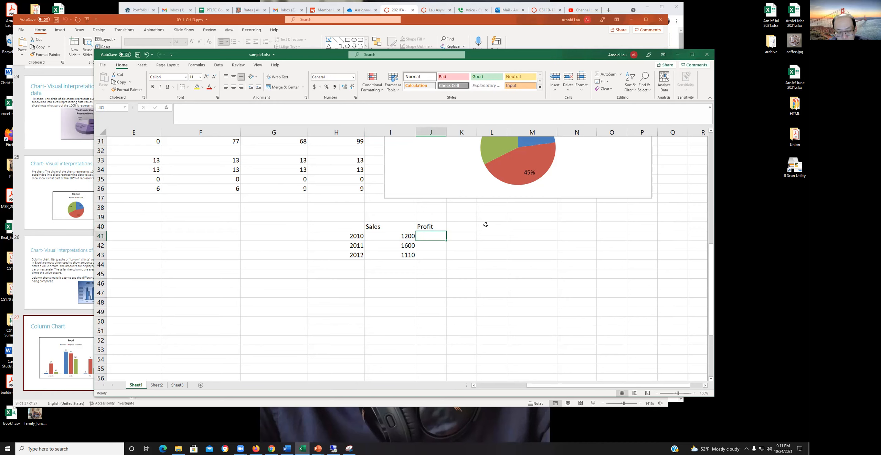
pyautogui.write('200')
pyautogui.press('Return')
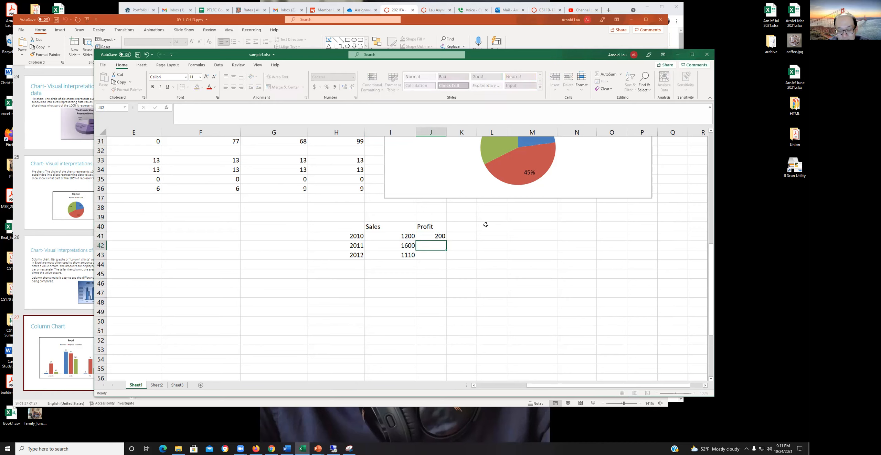
pyautogui.write('300')
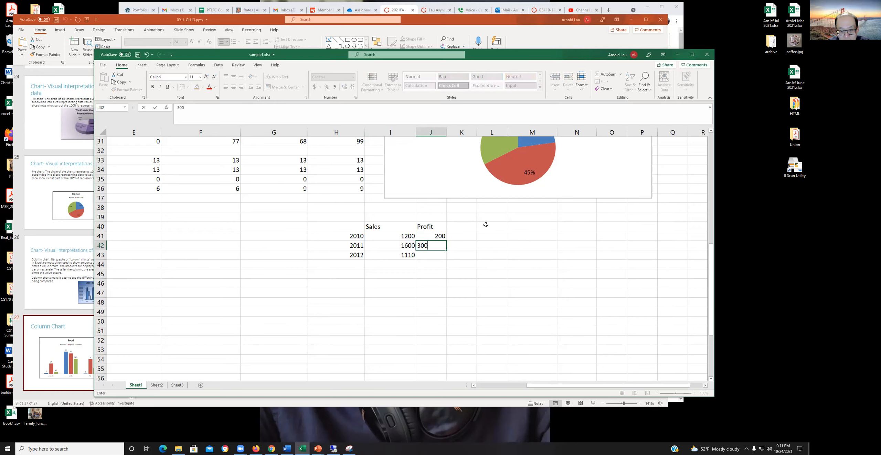
pyautogui.press('Return')
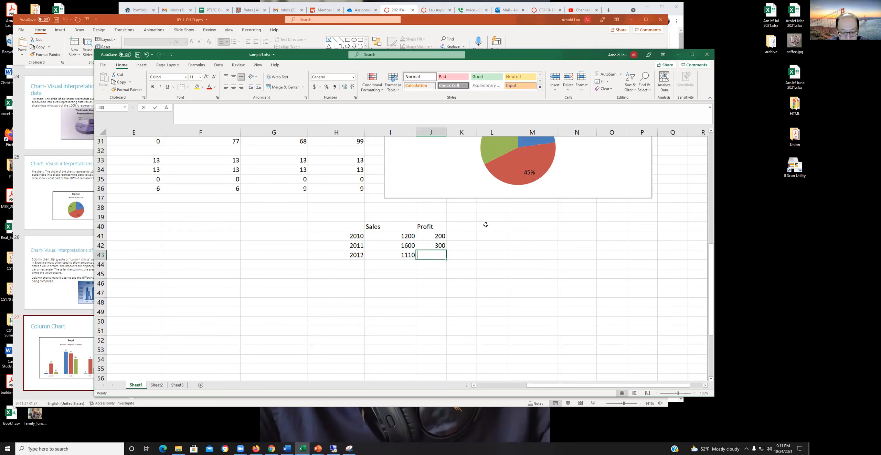
pyautogui.write('100')
pyautogui.press('Return')
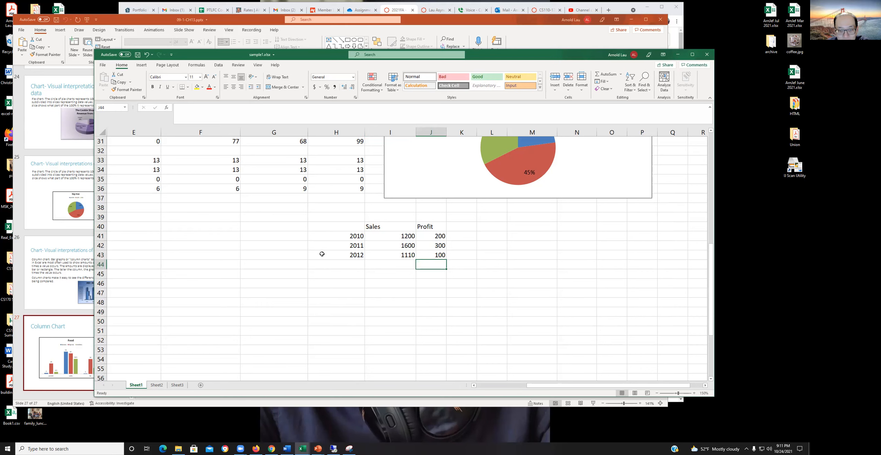
# Step: Insert the recommended clustered column chart for the yearly sales and profit data in H40:J43
pyautogui.moveTo(354, 228); pyautogui.dragTo(421, 254)
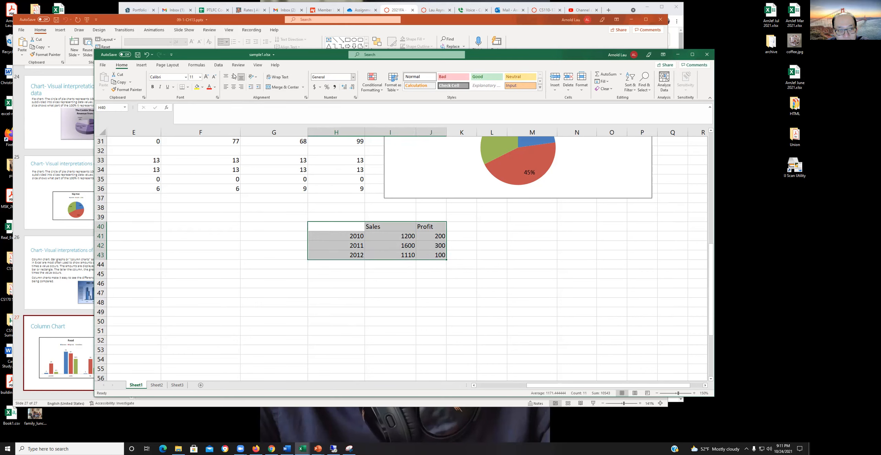
pyautogui.click(142, 65)
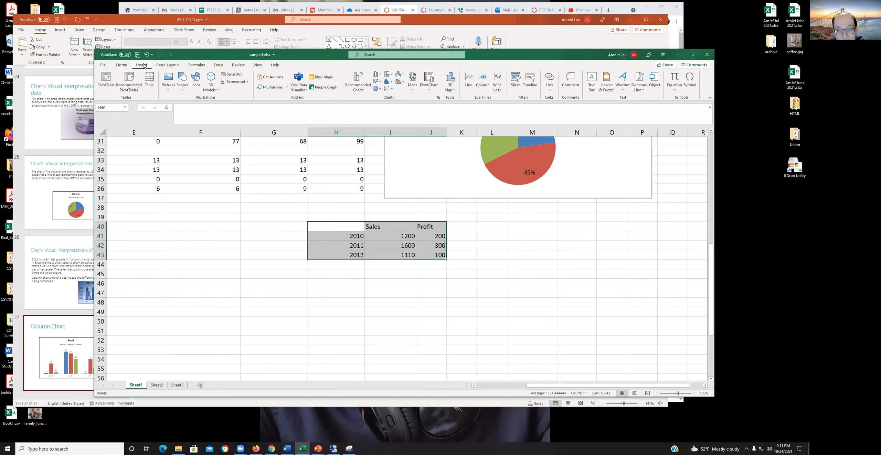
pyautogui.click(357, 81)
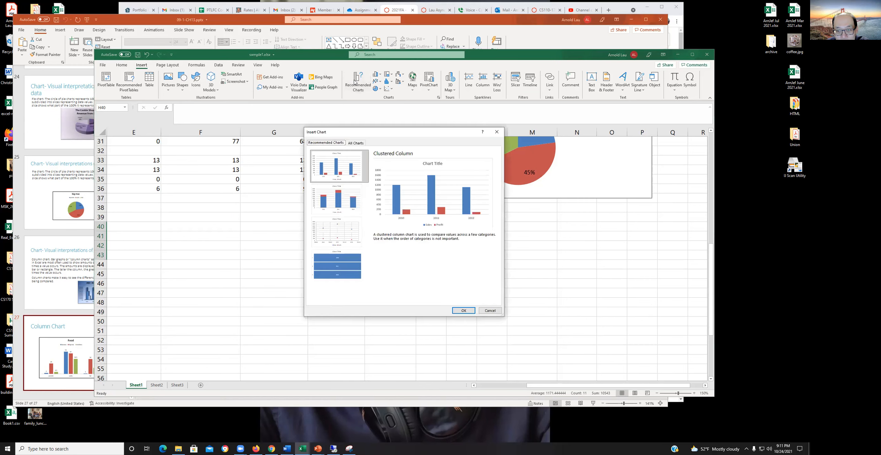
pyautogui.doubleClick(347, 175)
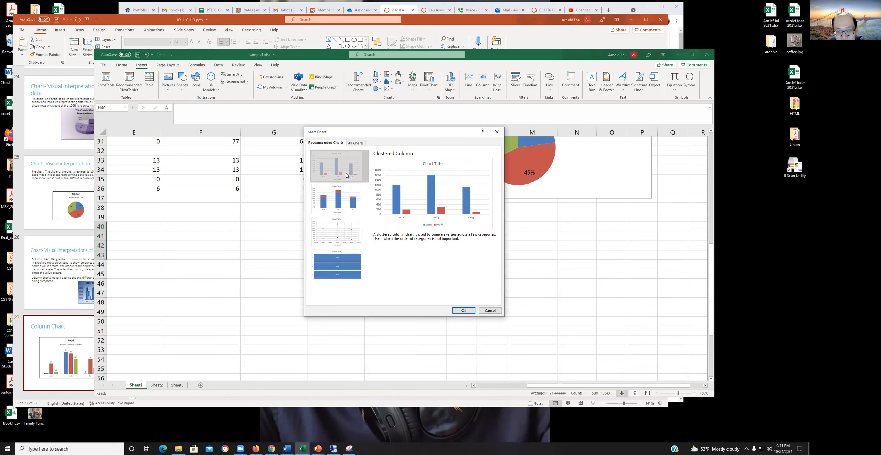
# Step: Place the new column chart beside the data and apply the chart style with a light grey background, gridlines and grey title
pyautogui.moveTo(471, 210); pyautogui.dragTo(629, 246)
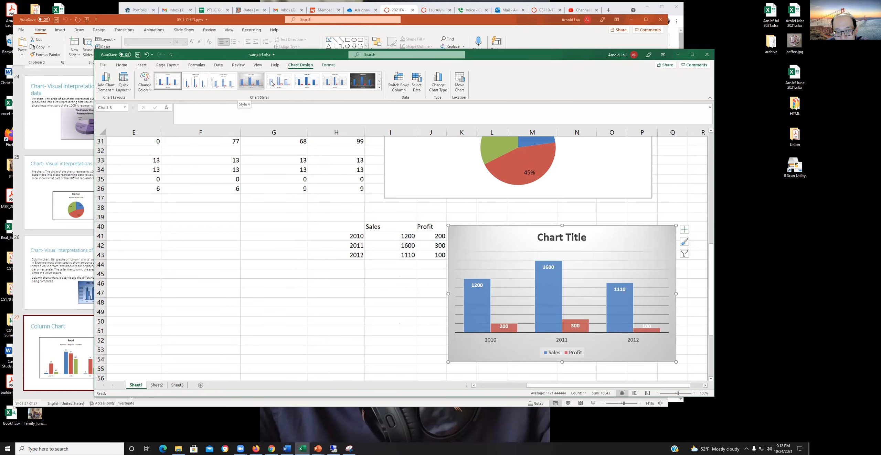
pyautogui.click(333, 85)
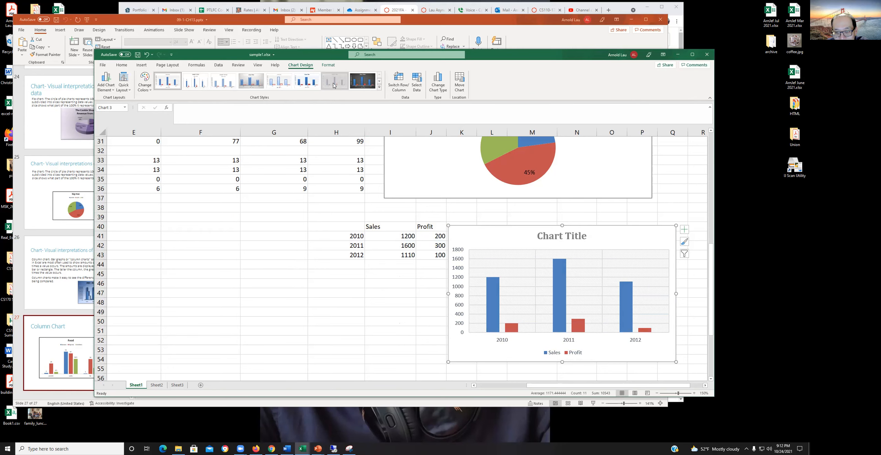
pyautogui.click(346, 286)
# Step: Set the 2011 profit value in J42 to 450 to update the column chart
pyautogui.click(407, 245)
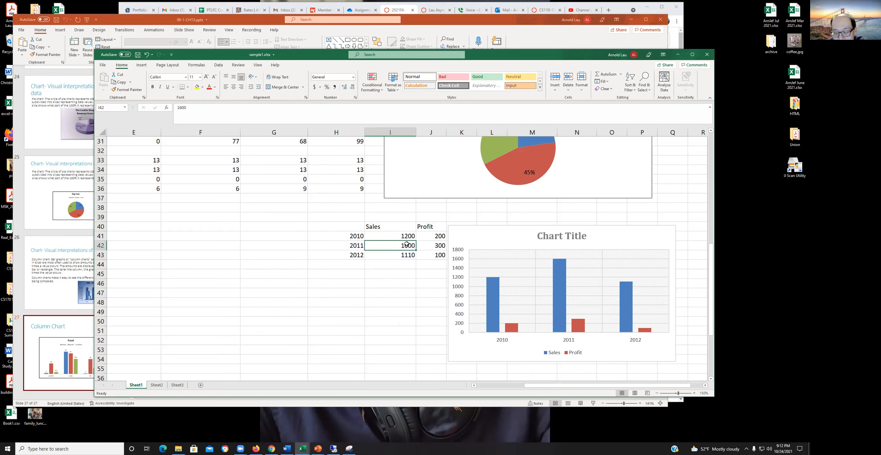
pyautogui.click(427, 237)
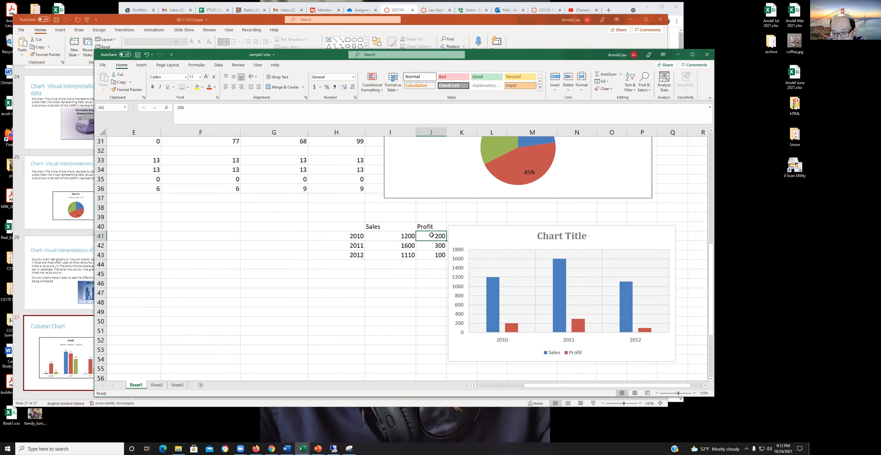
pyautogui.click(403, 237)
pyautogui.click(404, 246)
pyautogui.click(432, 243)
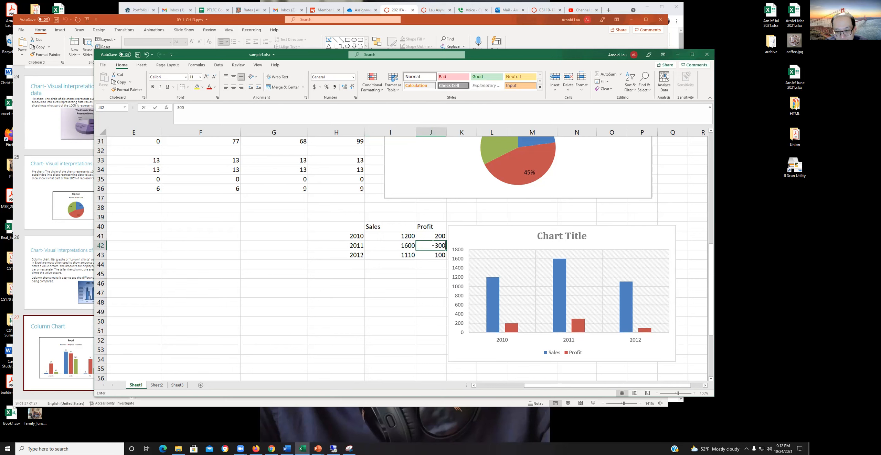
pyautogui.write('450')
pyautogui.press('Return')
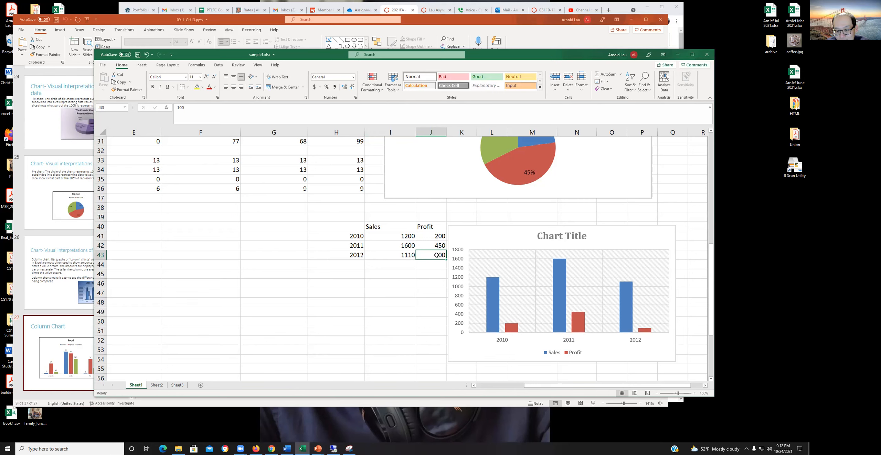
# Step: Set the 2012 profit value in J43 to -100 and check its bar in the chart
pyautogui.write('-')
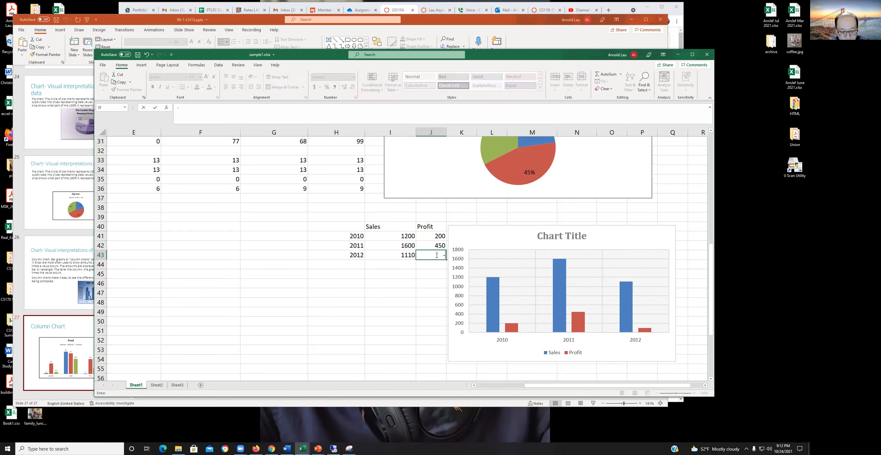
pyautogui.press('Return')
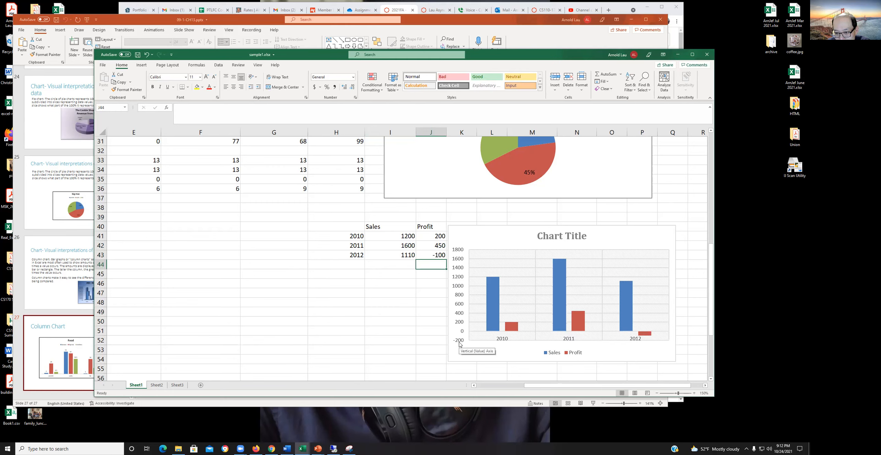
pyautogui.moveTo(646, 334)
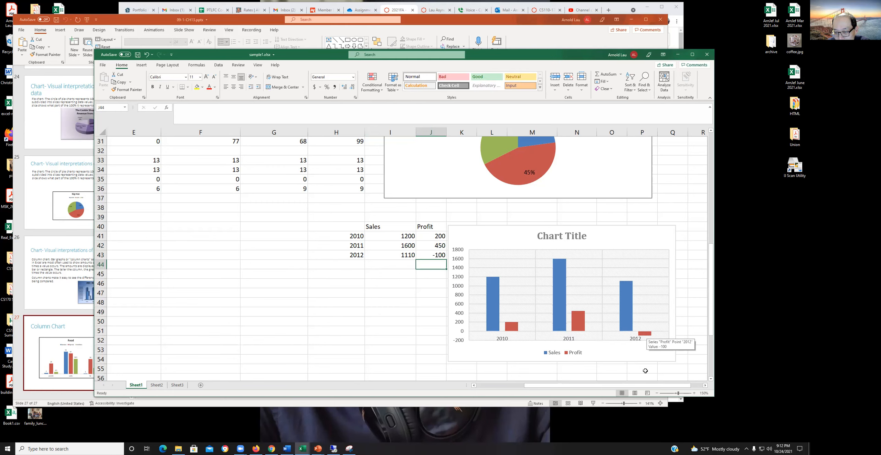
# Step: Set the 2012 profit value in J43 back to 100
pyautogui.click(435, 255)
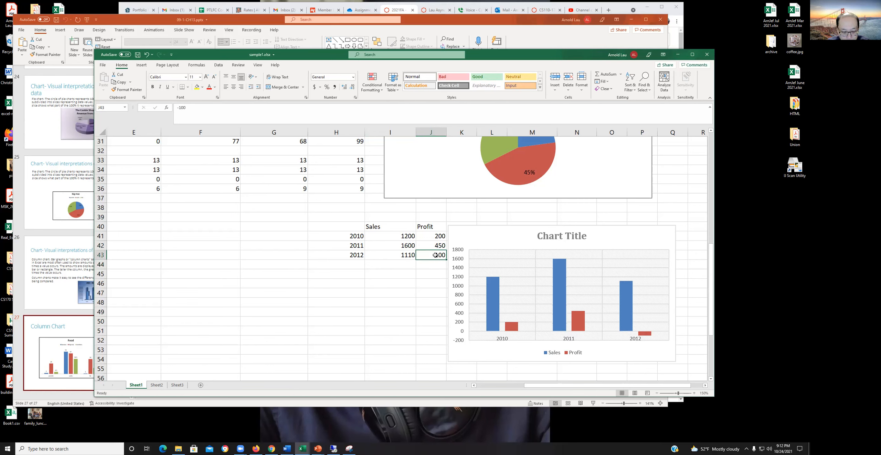
pyautogui.write('100')
pyautogui.press('Return')
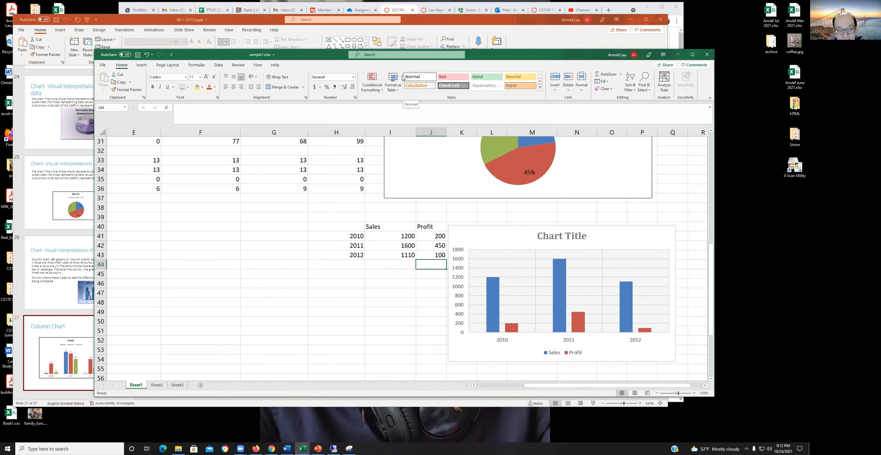
# Step: Switch to the 09-1-CH13.pptx presentation in PowerPoint
pyautogui.click(492, 38)
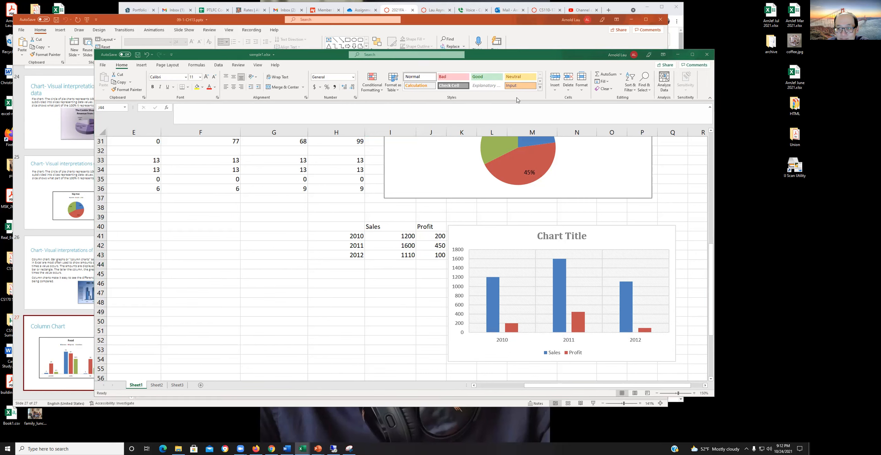